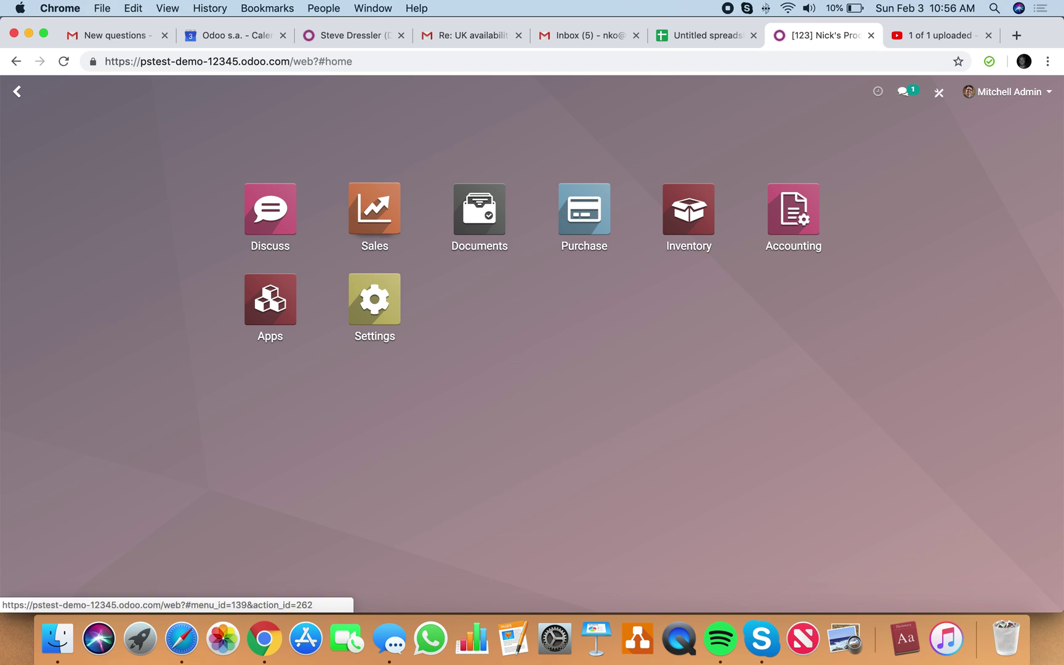
Find the product matching 'nick' and open [123] Nick's Product (100 on hand, $99.00).
text(prod)
key(Return)
text(nick)
key(Return)
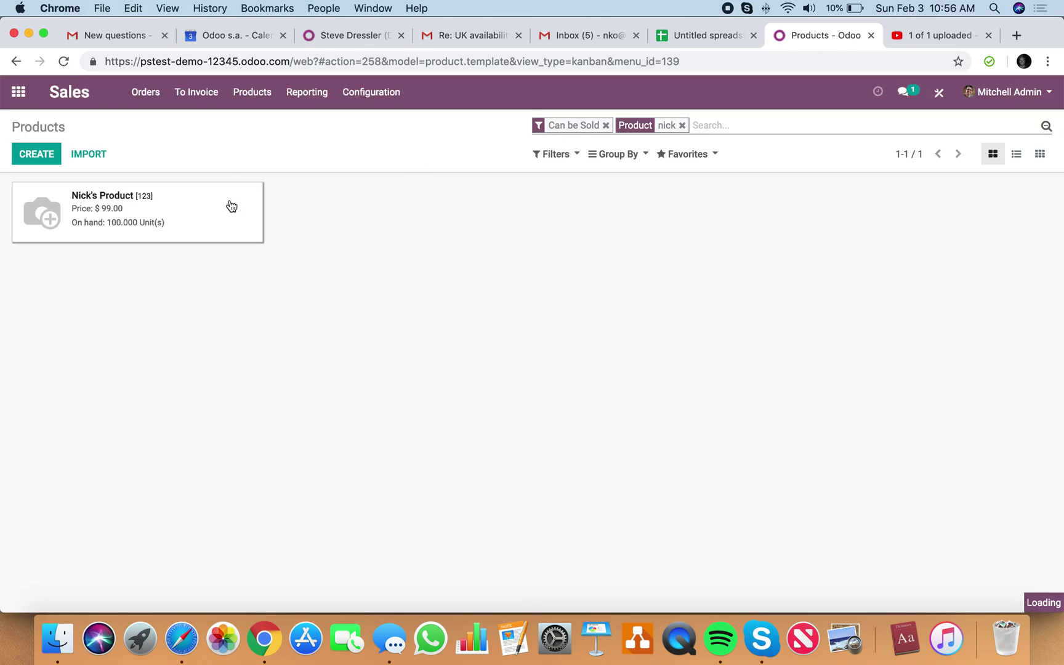
click(221, 216)
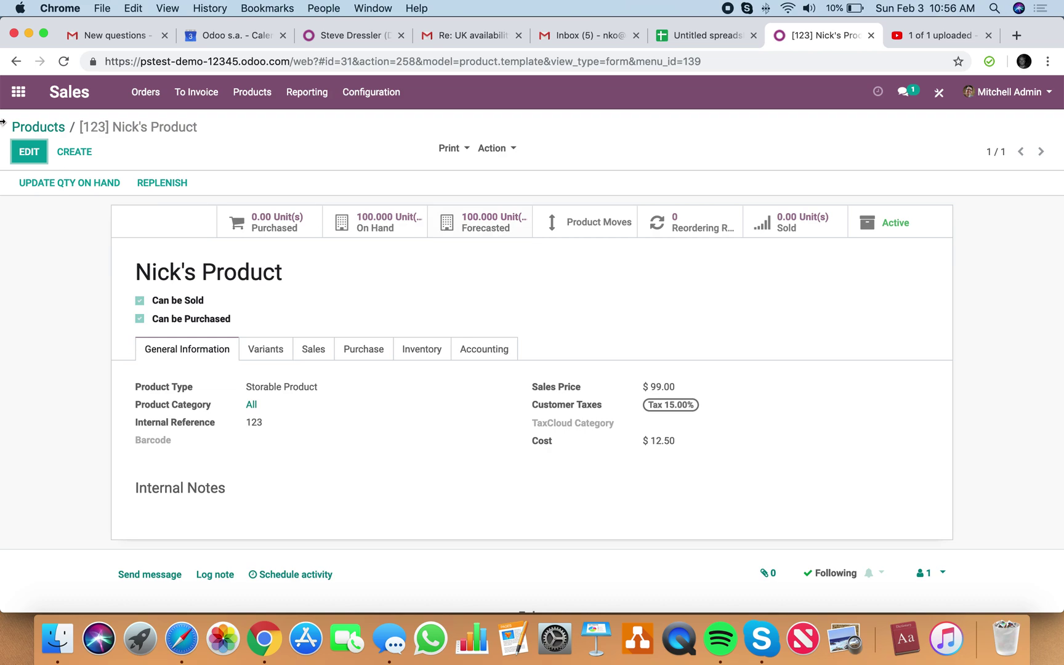
Start a new Sales quotation and choose Azure Interior as the customer.
click(19, 92)
text(sales)
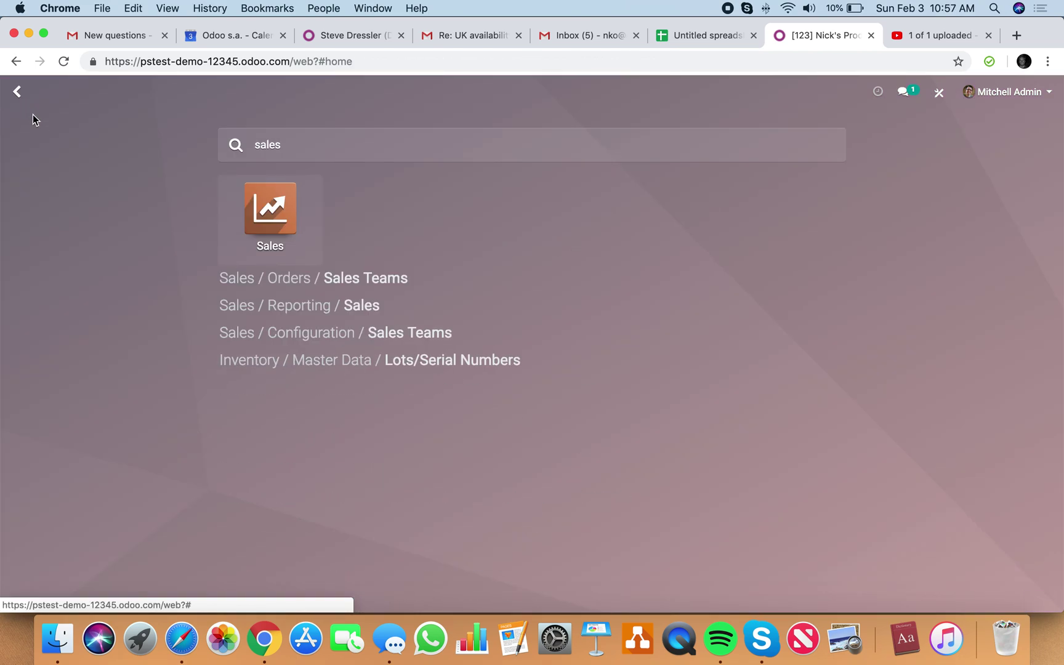
key(Return)
click(38, 155)
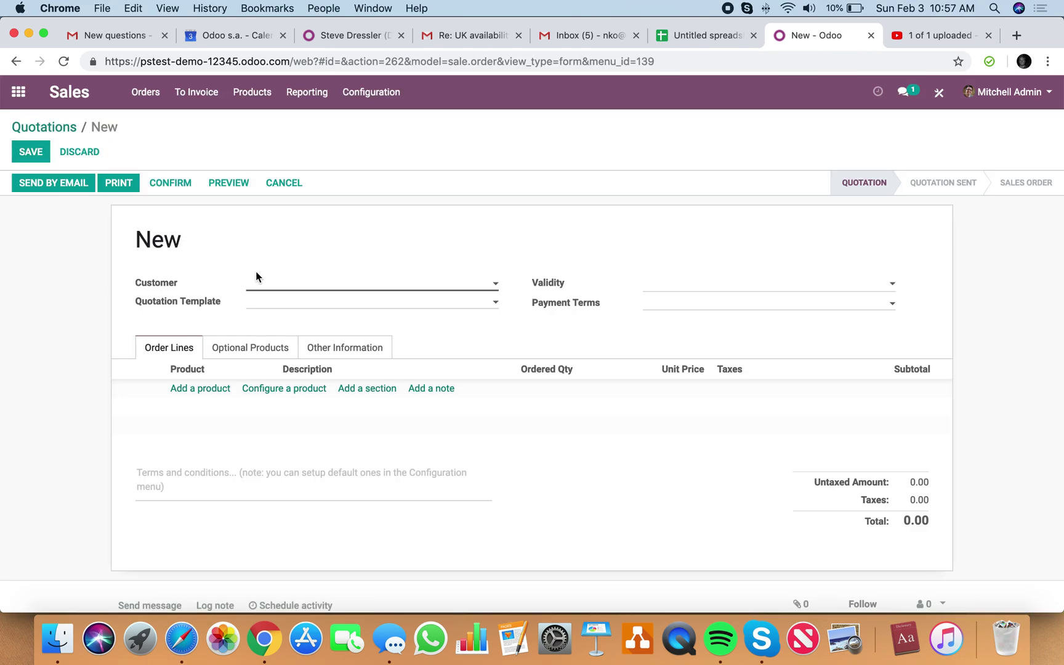
click(271, 280)
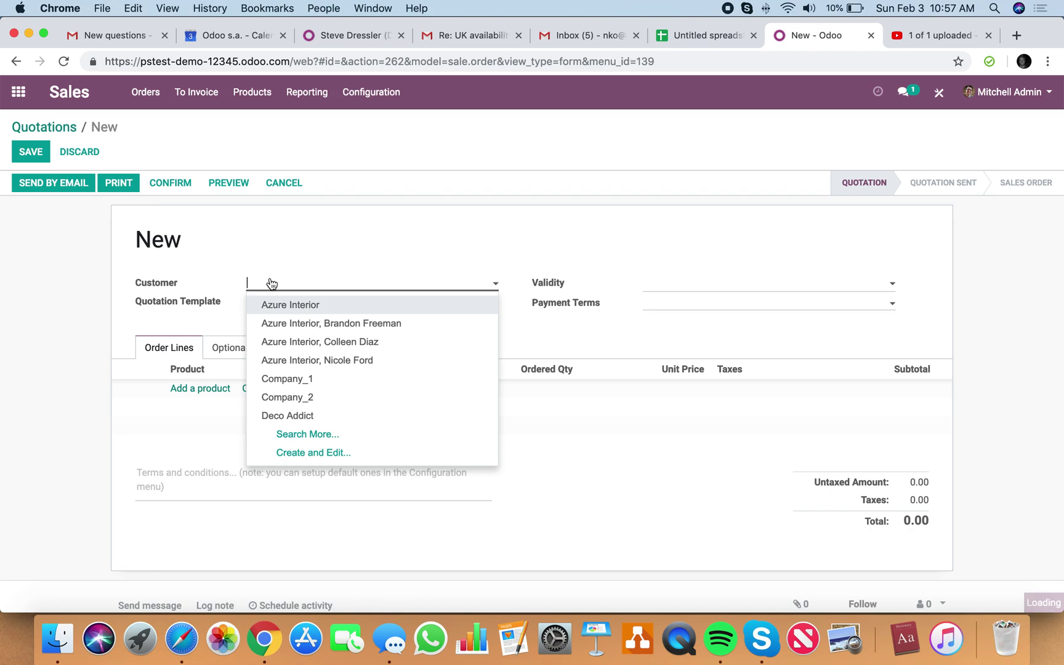
Add a Nick's Product line with an ordered quantity of 100 at $99.00.
click(214, 387)
click(217, 412)
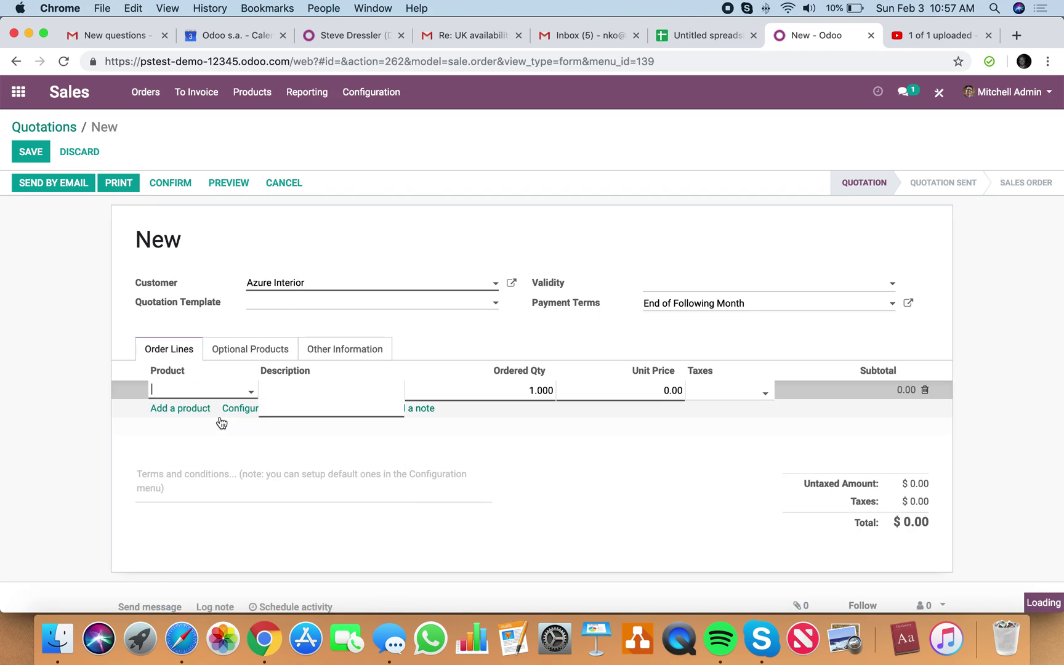
click(618, 394)
click(533, 392)
text(100)
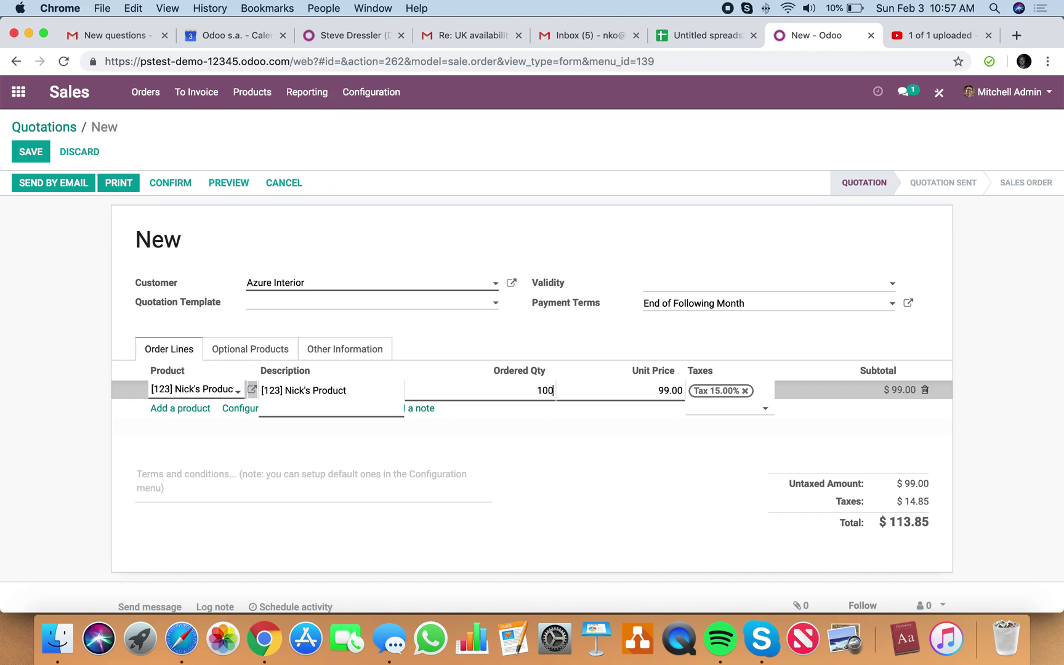
click(562, 504)
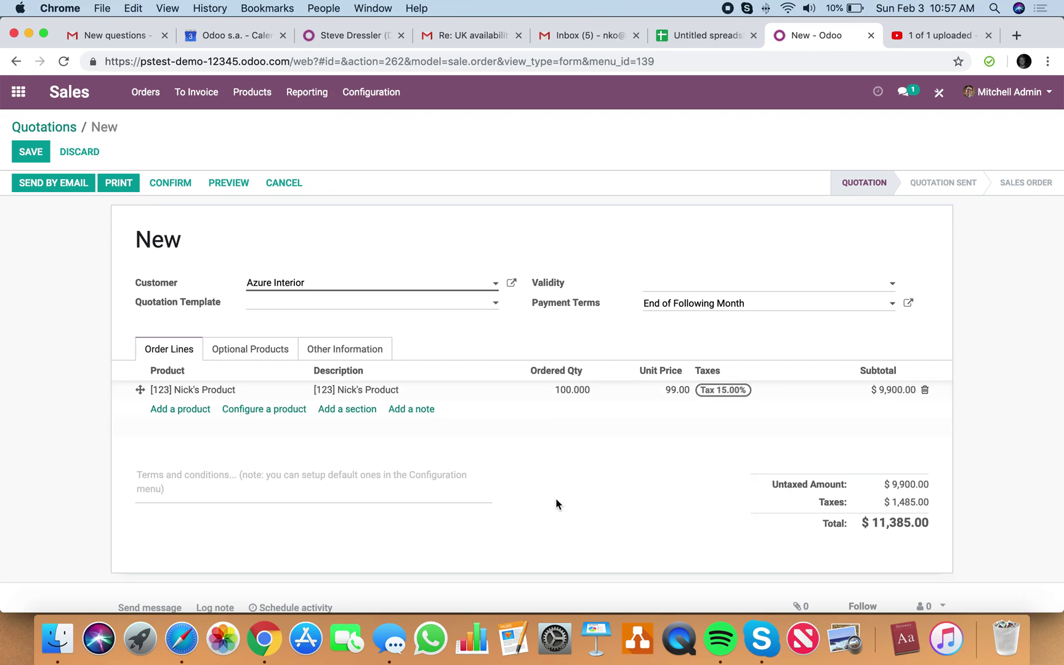
Test 101 units, dismiss the not-enough-inventory warning, and set the quantity back to 100.
click(573, 391)
text(101)
click(616, 517)
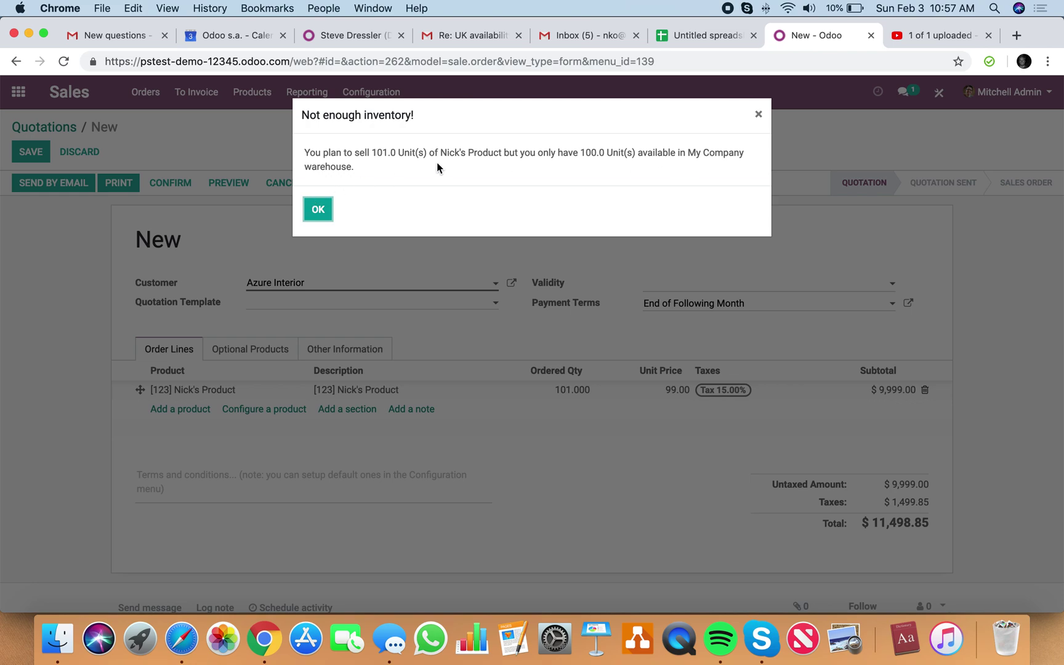
drag(469, 149, 605, 151)
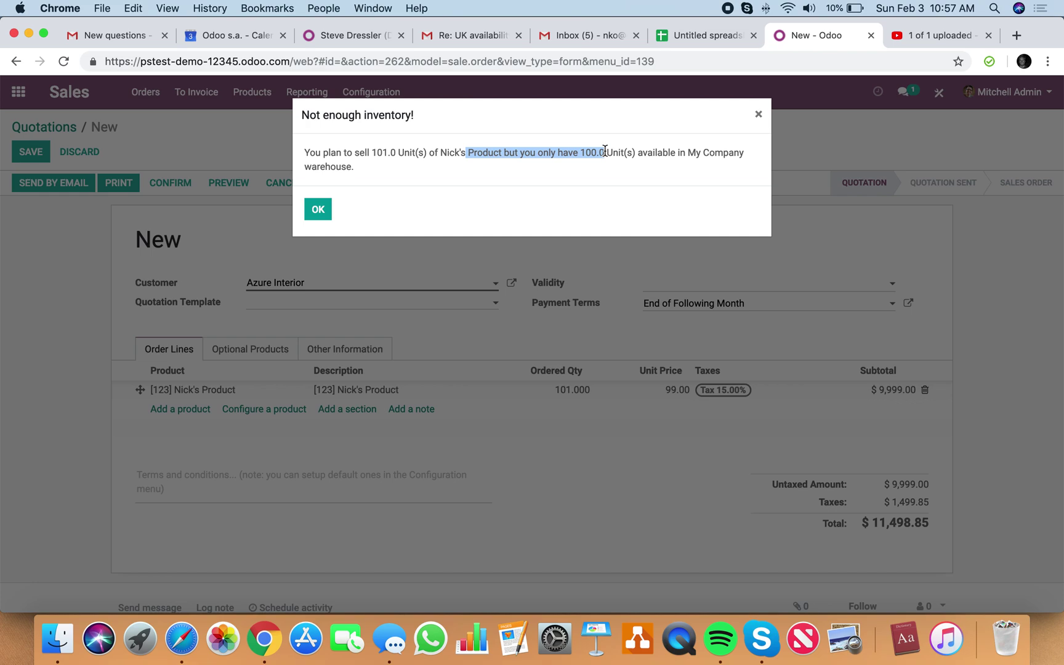
click(317, 209)
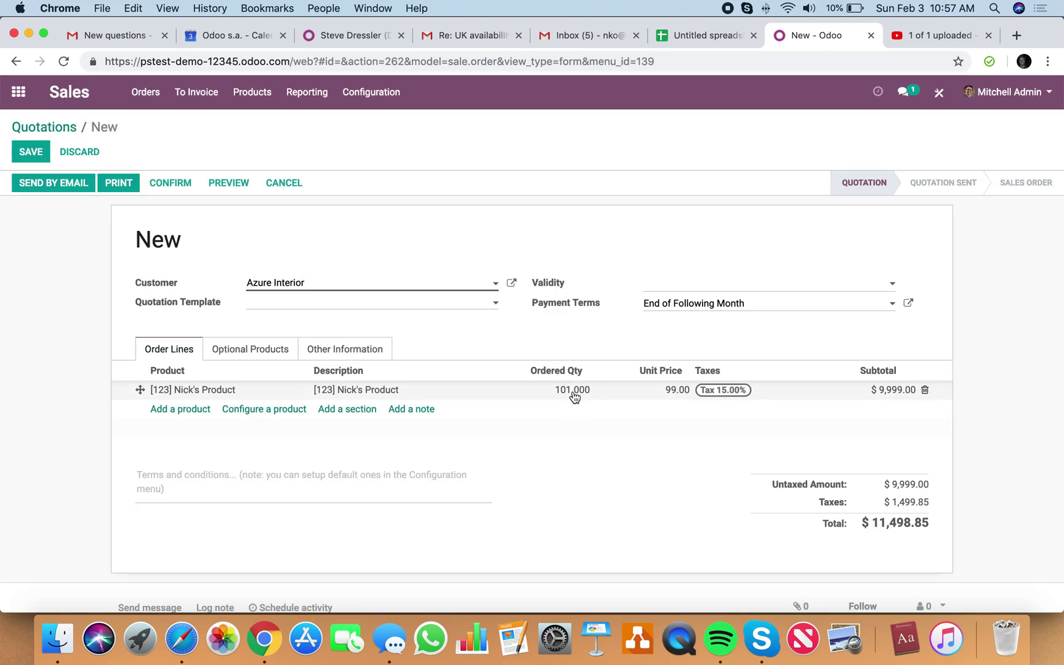
click(573, 394)
text(100)
click(594, 461)
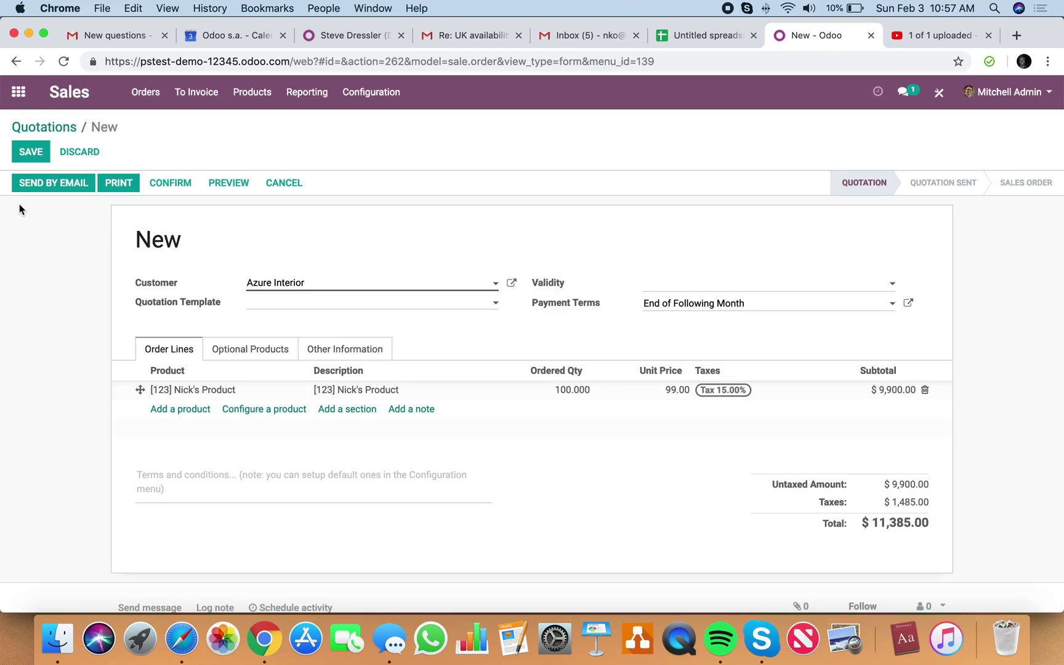
Save and confirm the quotation as SO020, then view its delivery WH/OUT/00023.
click(22, 153)
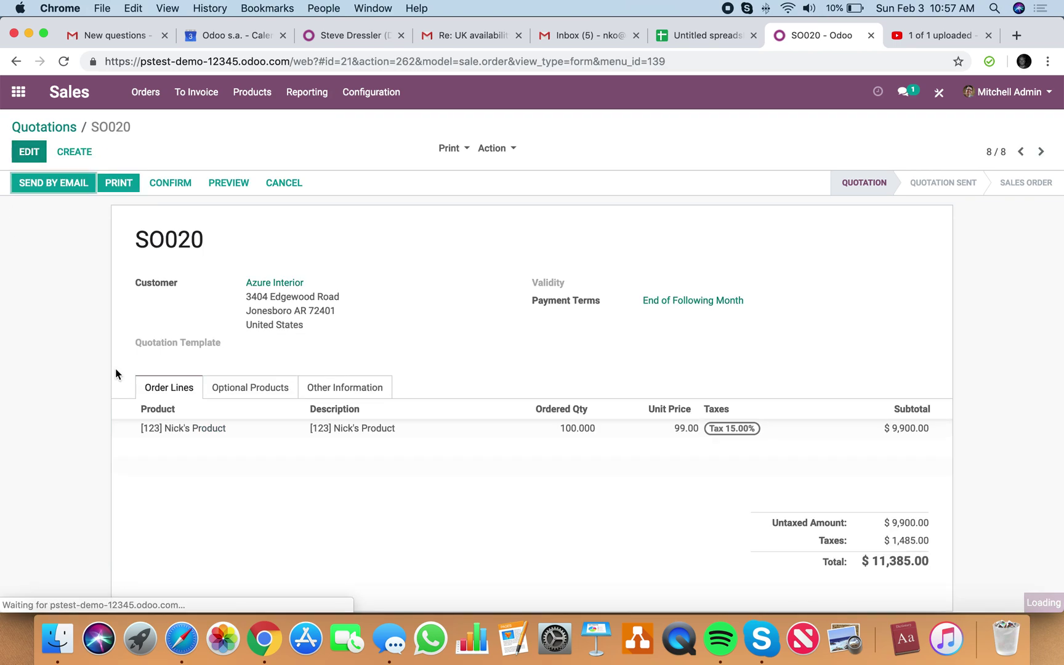
click(172, 187)
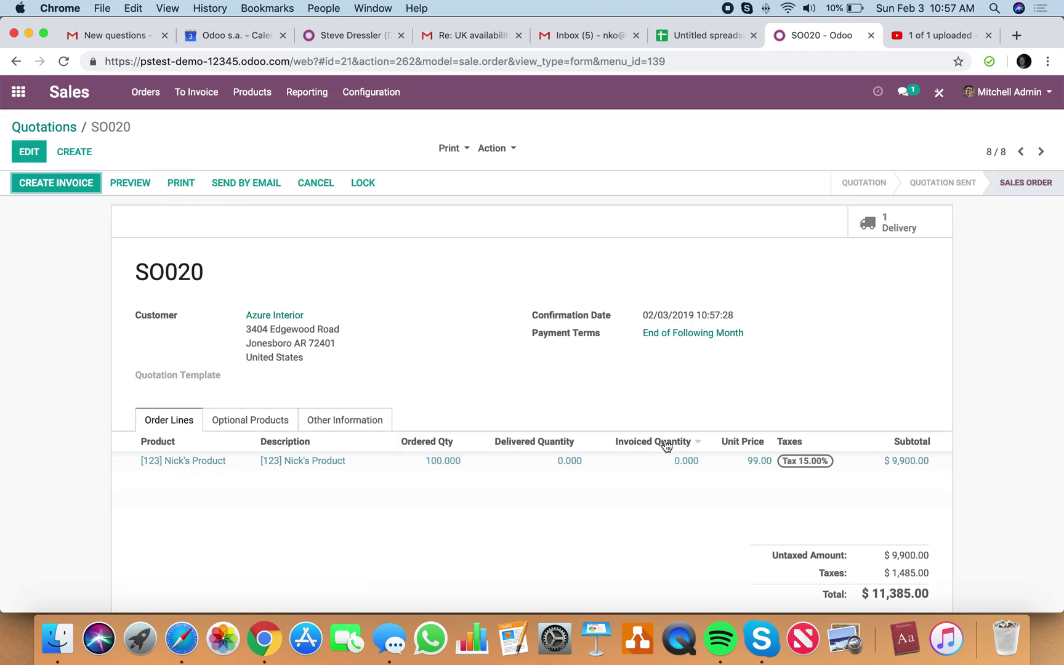
click(918, 230)
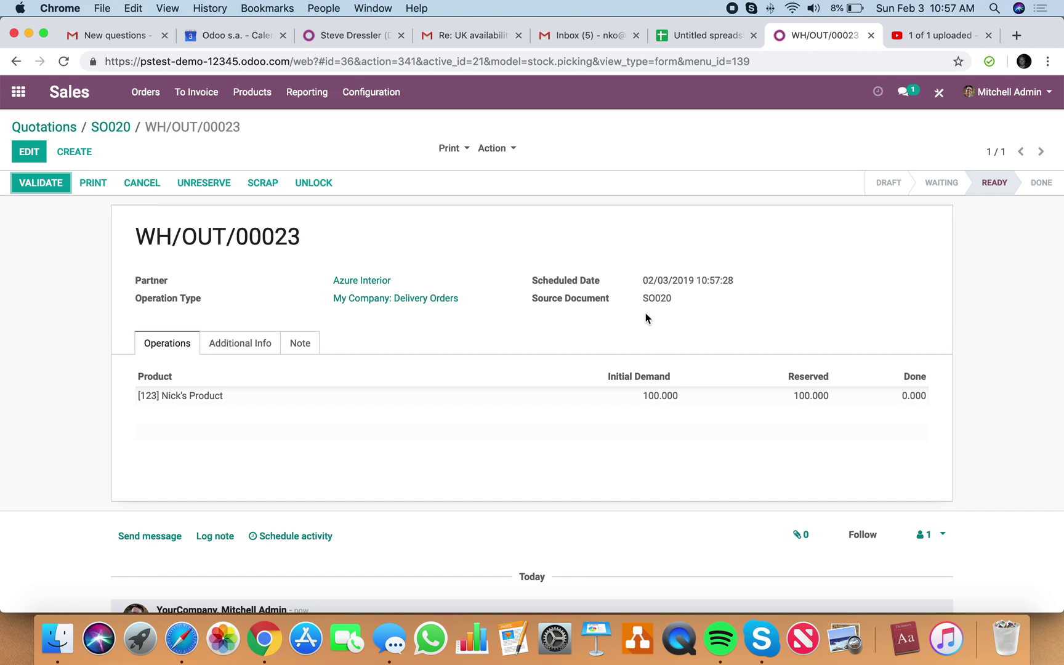
Open Inventory and list the My Company delivery orders ready to process.
click(19, 91)
text(inv)
key(Return)
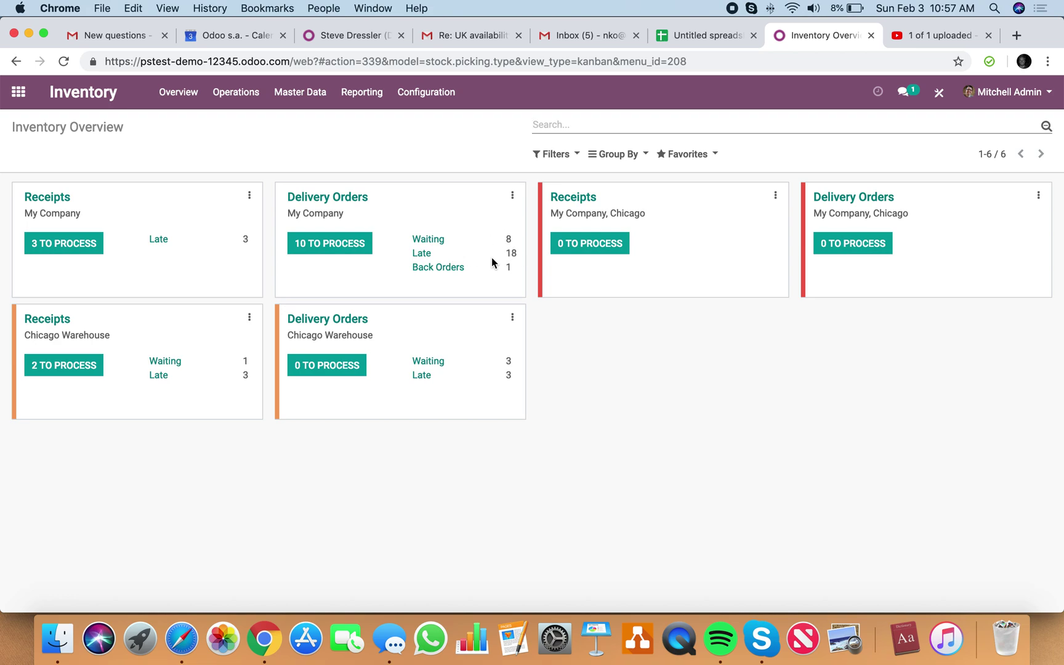
click(352, 247)
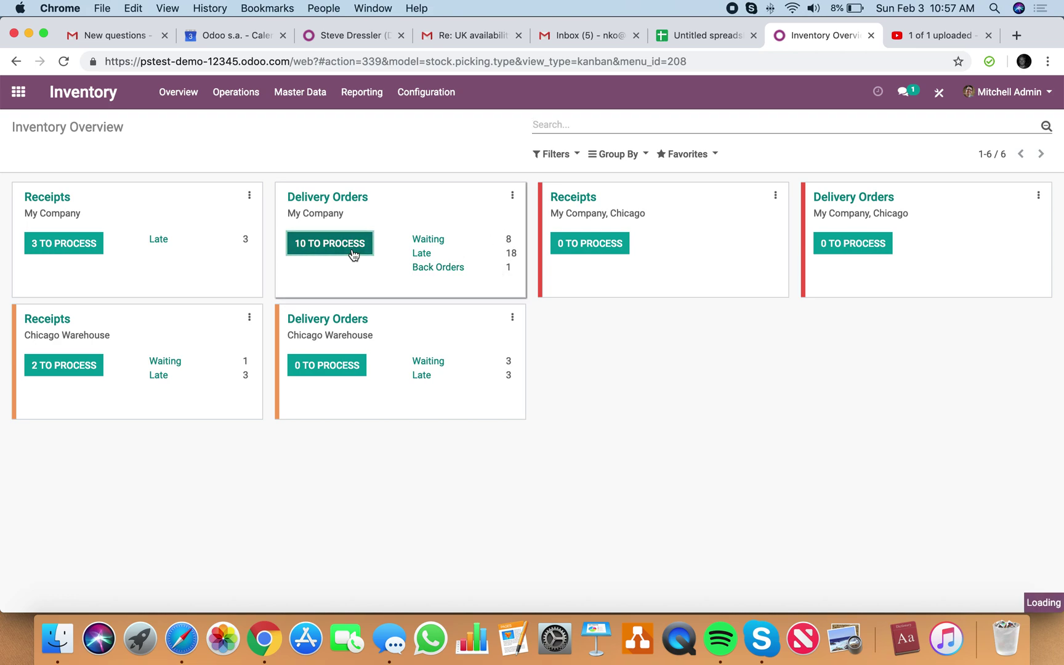
Try a search filter, clear it, reload the ready list, and open WH/OUT/00008.
text(20)
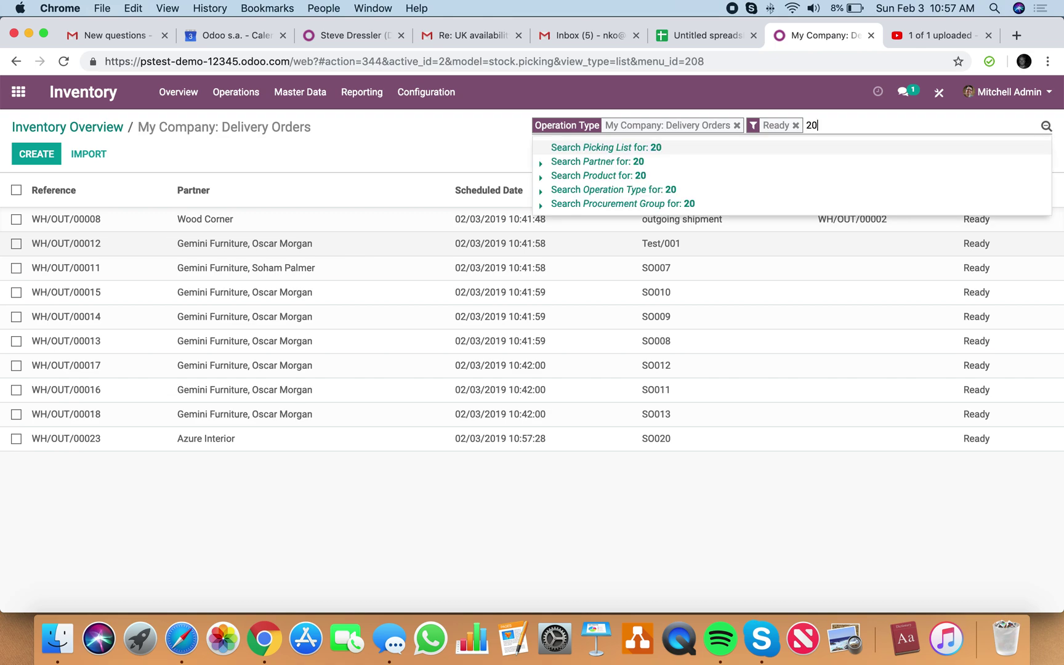
key(BackSpace)
key(Return)
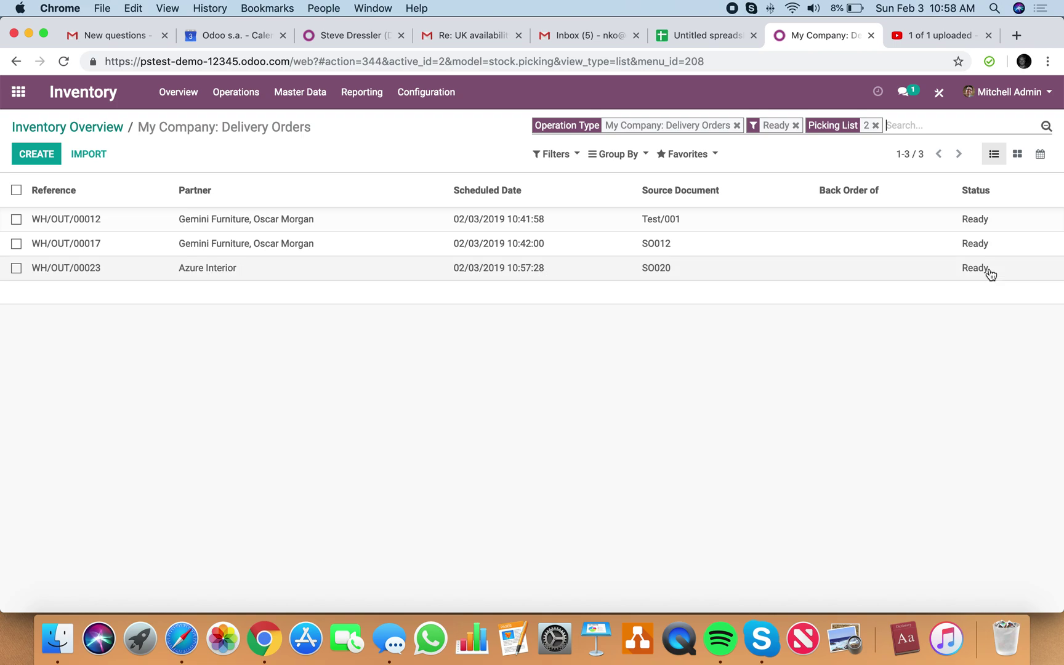
key(BackSpace)
click(109, 127)
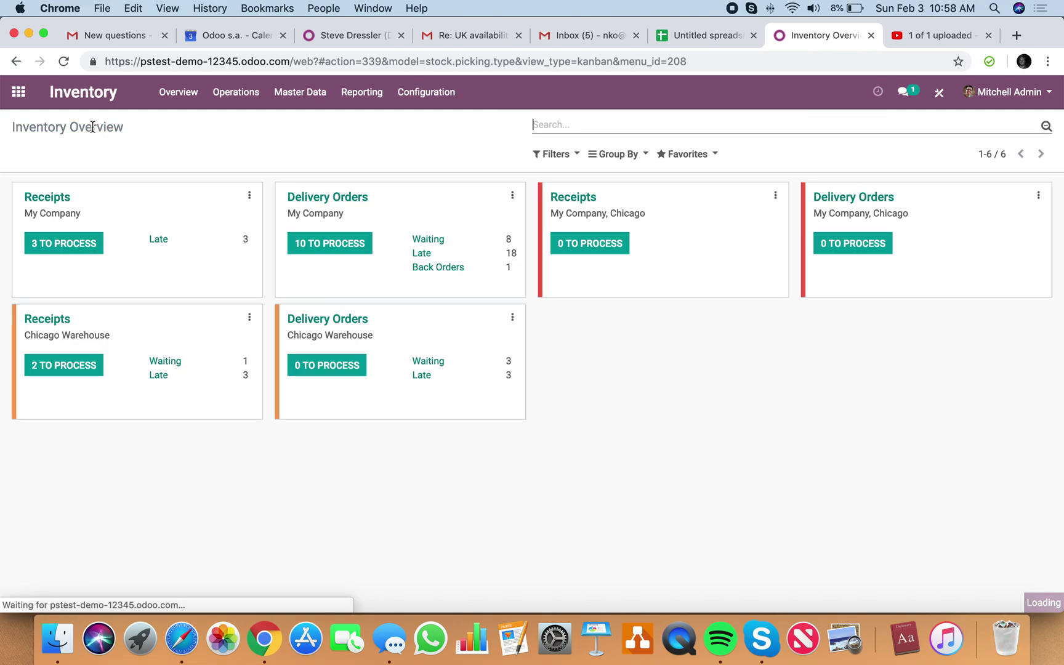
click(342, 256)
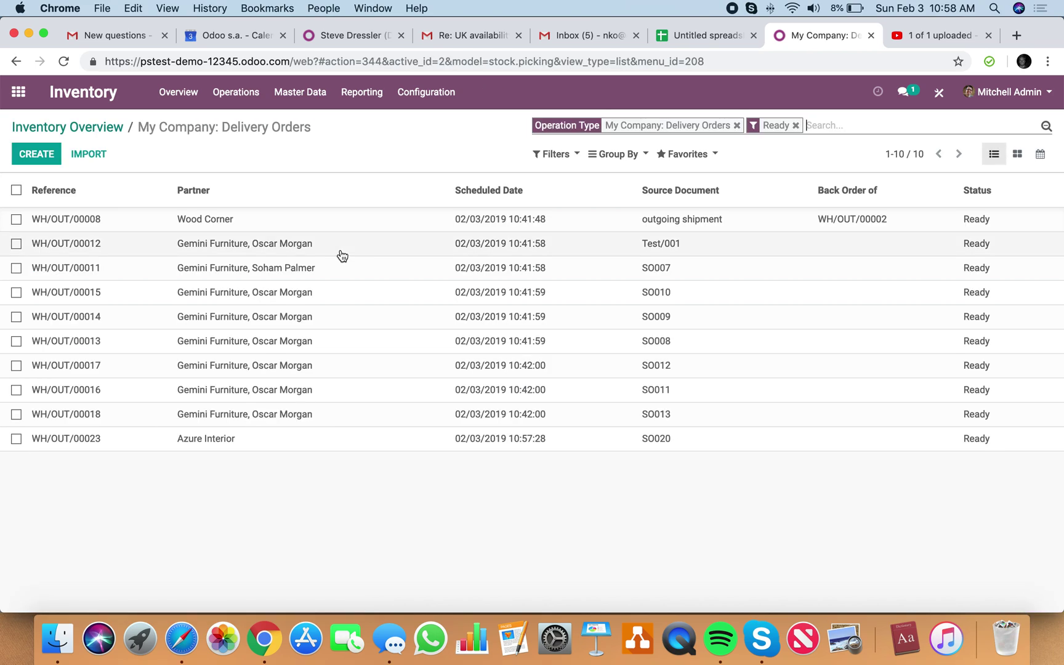
click(333, 225)
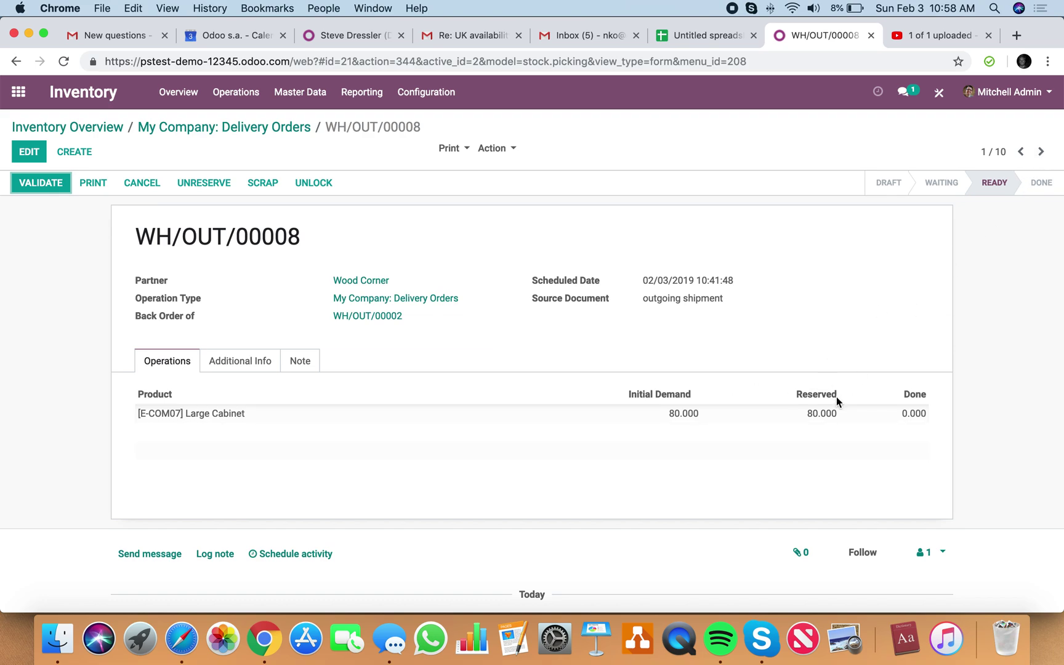
Move to WH/OUT/00011 and save its shipping policy as As soon as possible.
click(1040, 154)
click(1040, 154)
click(1040, 157)
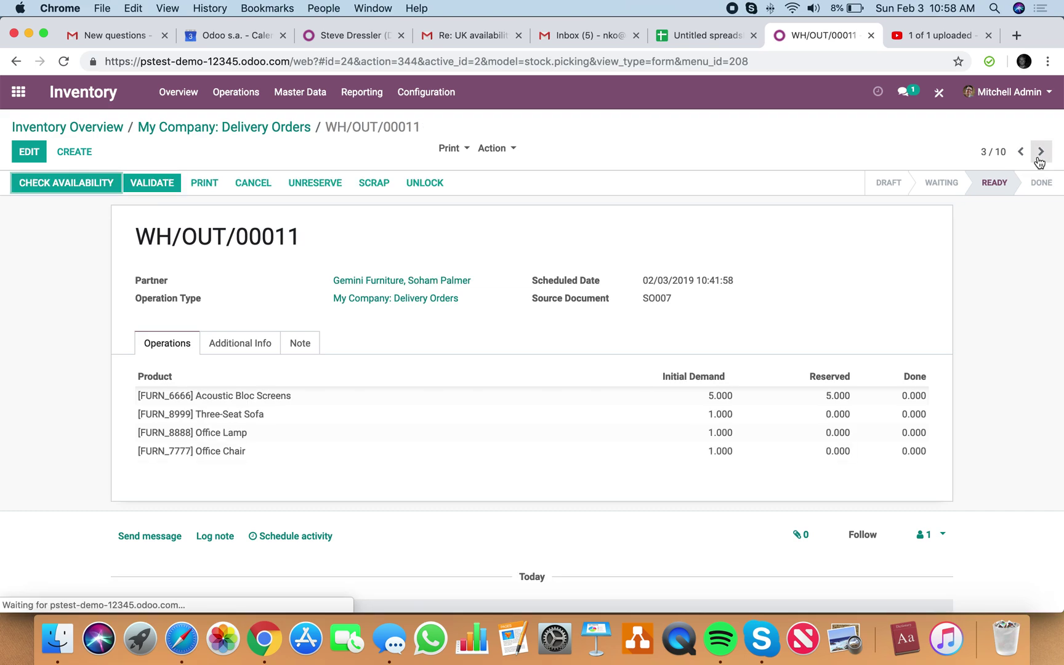
click(1040, 159)
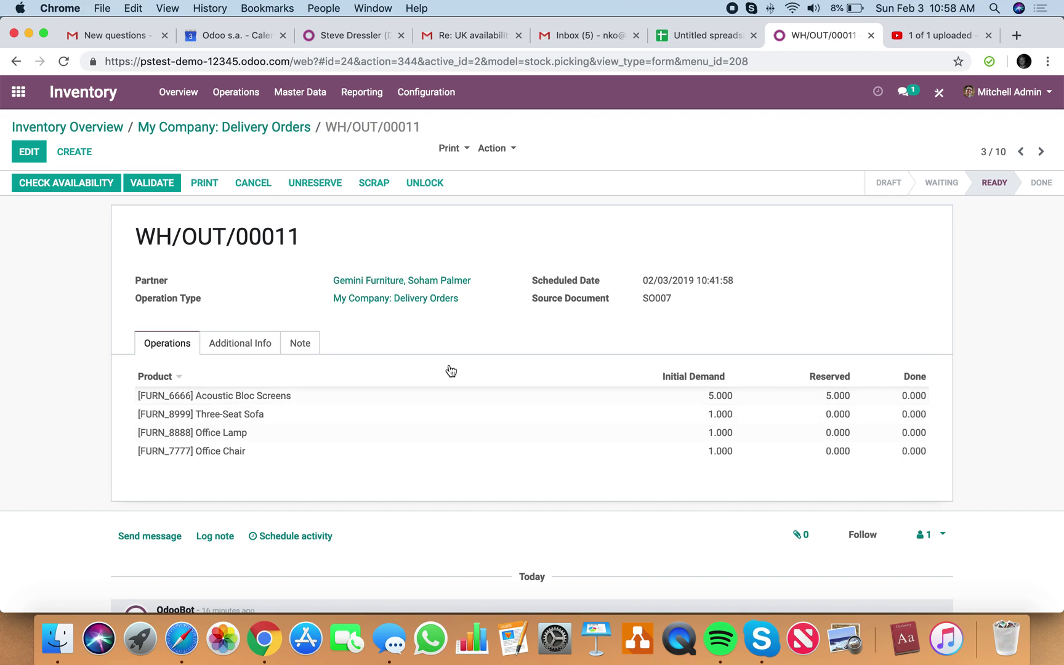
click(265, 349)
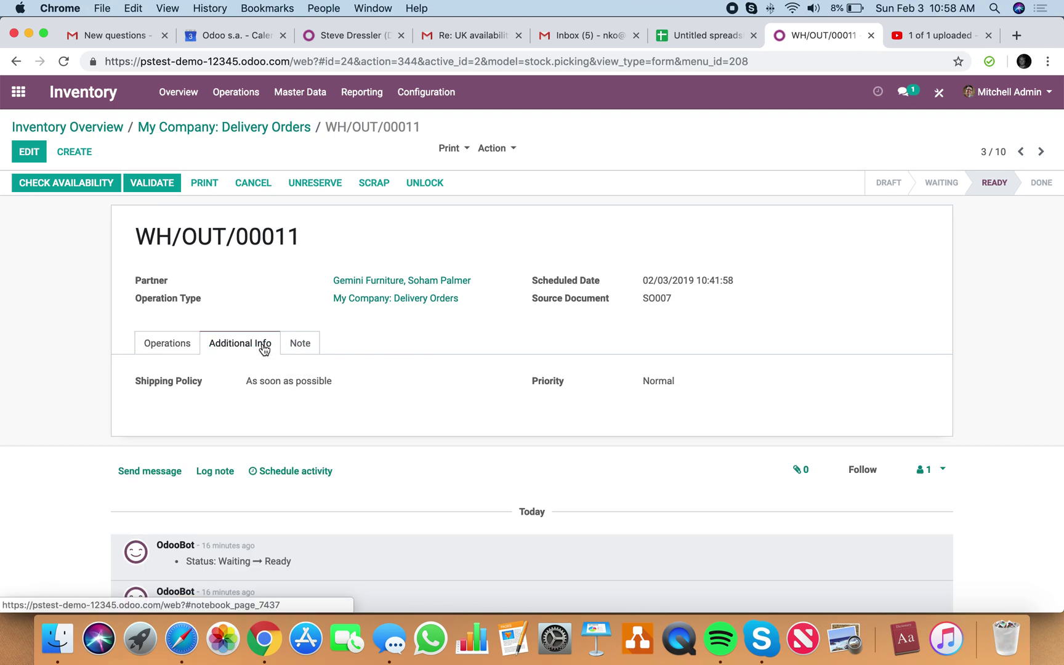
click(283, 388)
triple_click(282, 386)
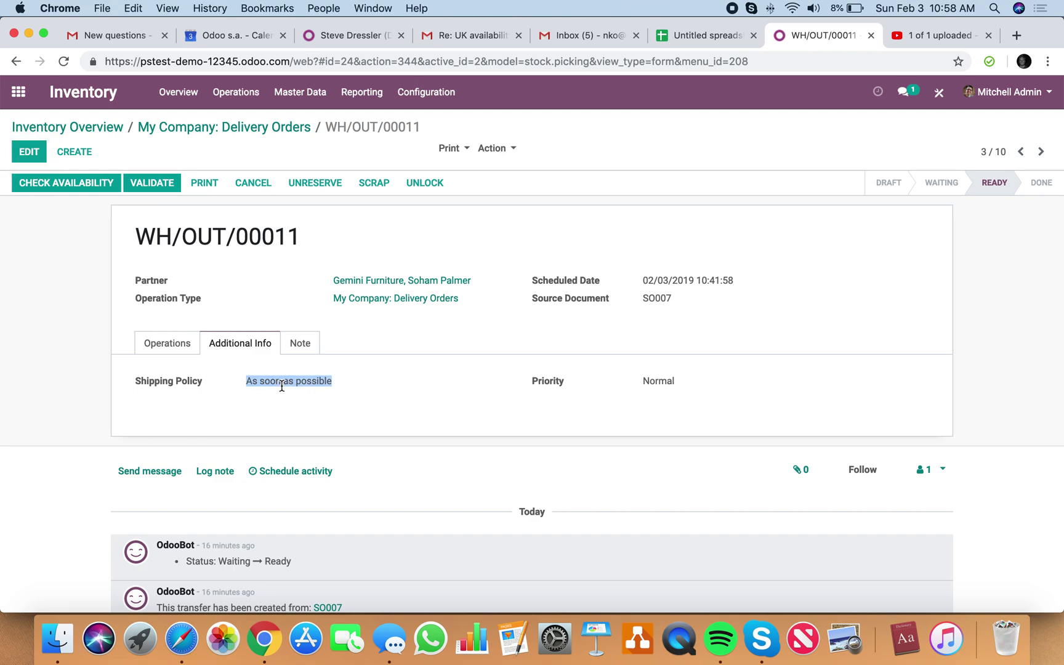
click(27, 162)
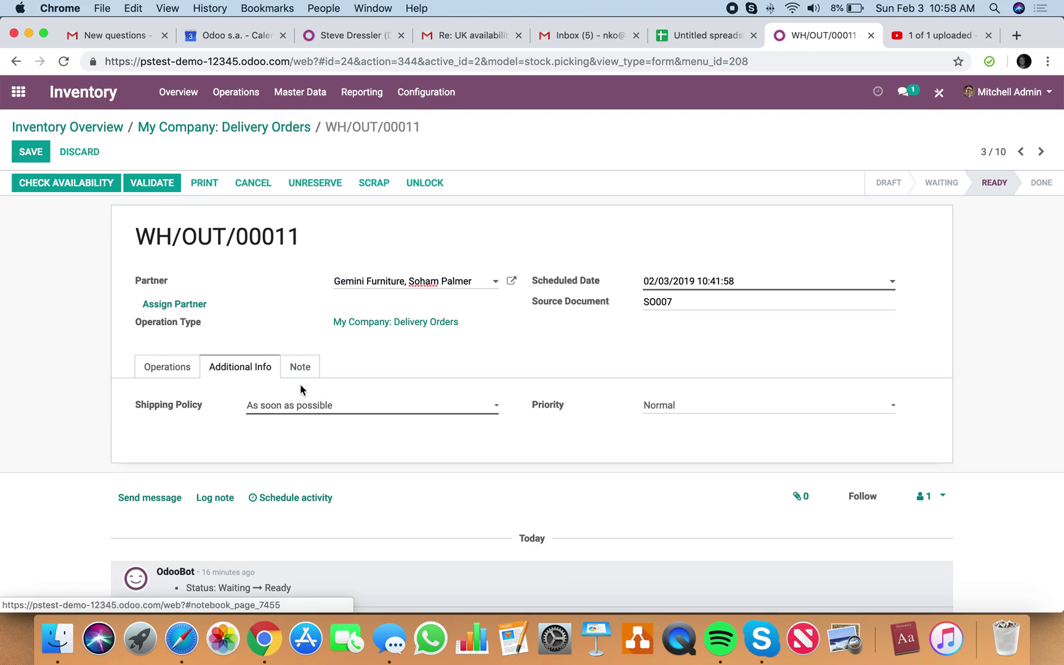
click(298, 404)
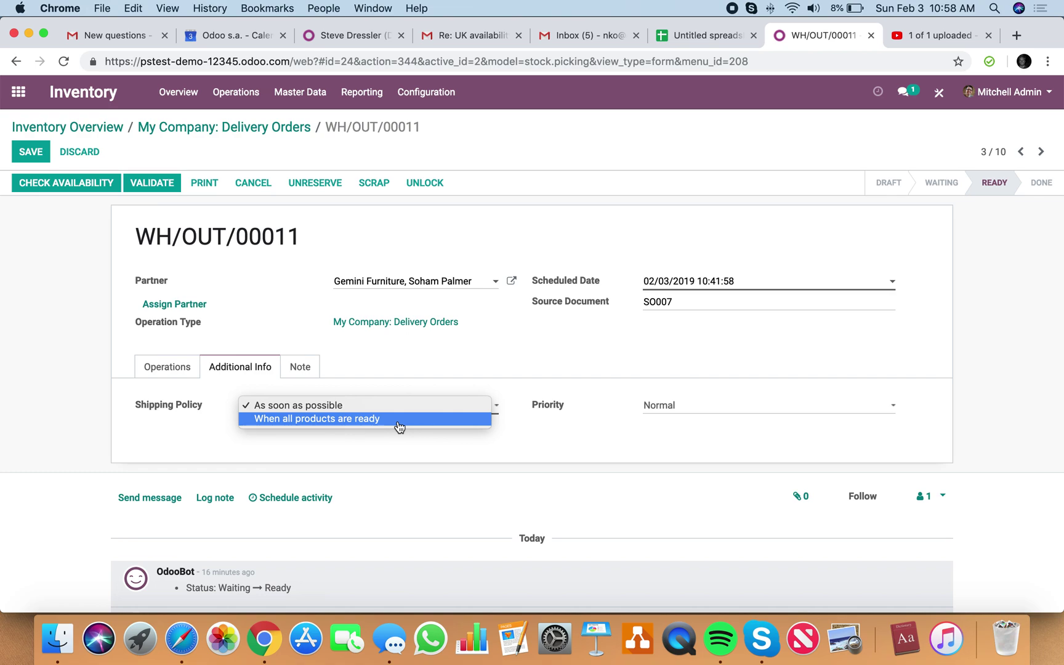
click(366, 406)
click(31, 151)
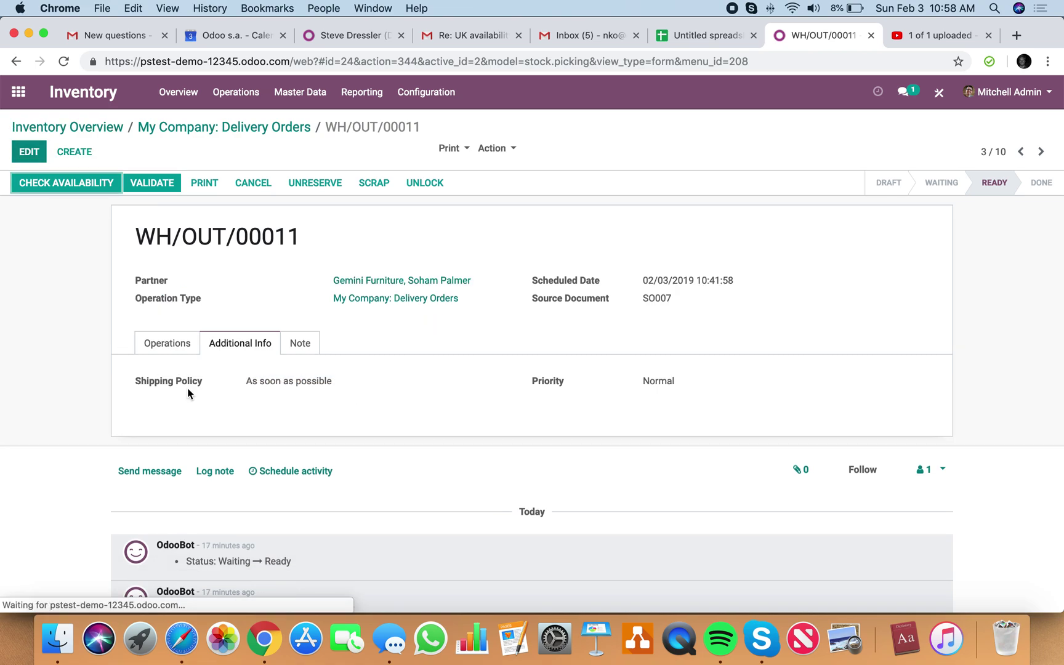
Open WH/OUT/00011 for SO007, recheck availability, and download its Picking Operations PDF.
click(269, 128)
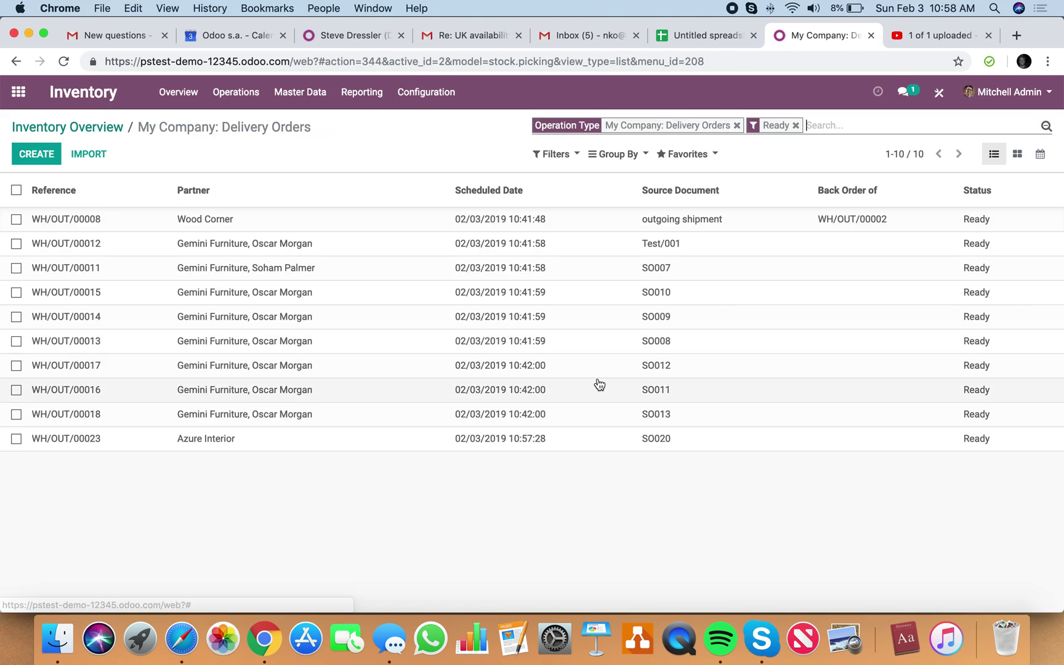
click(677, 448)
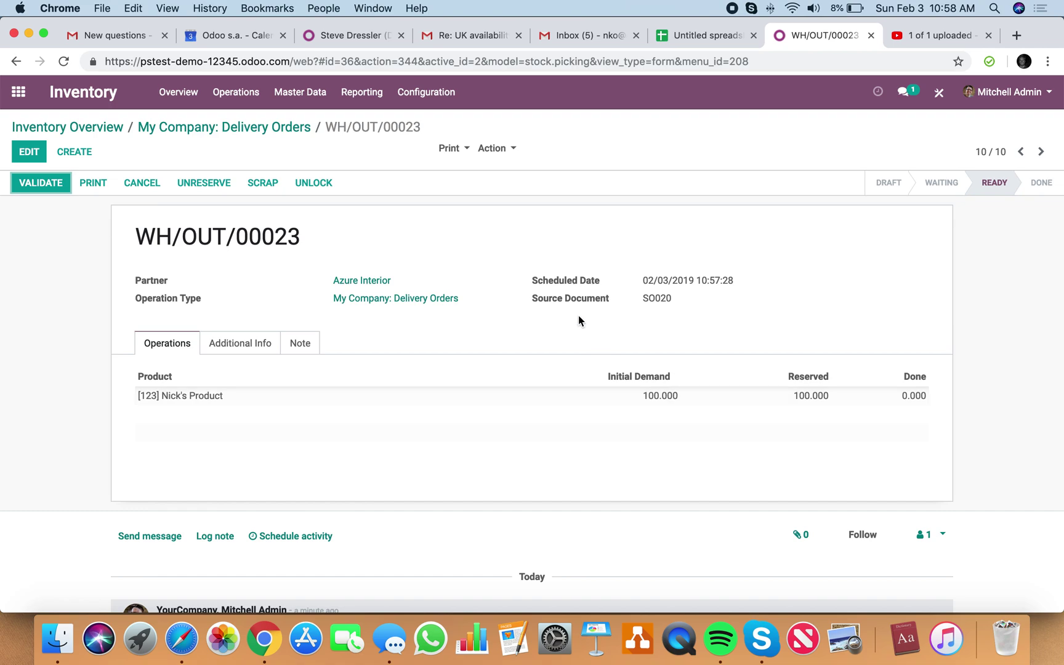
click(210, 126)
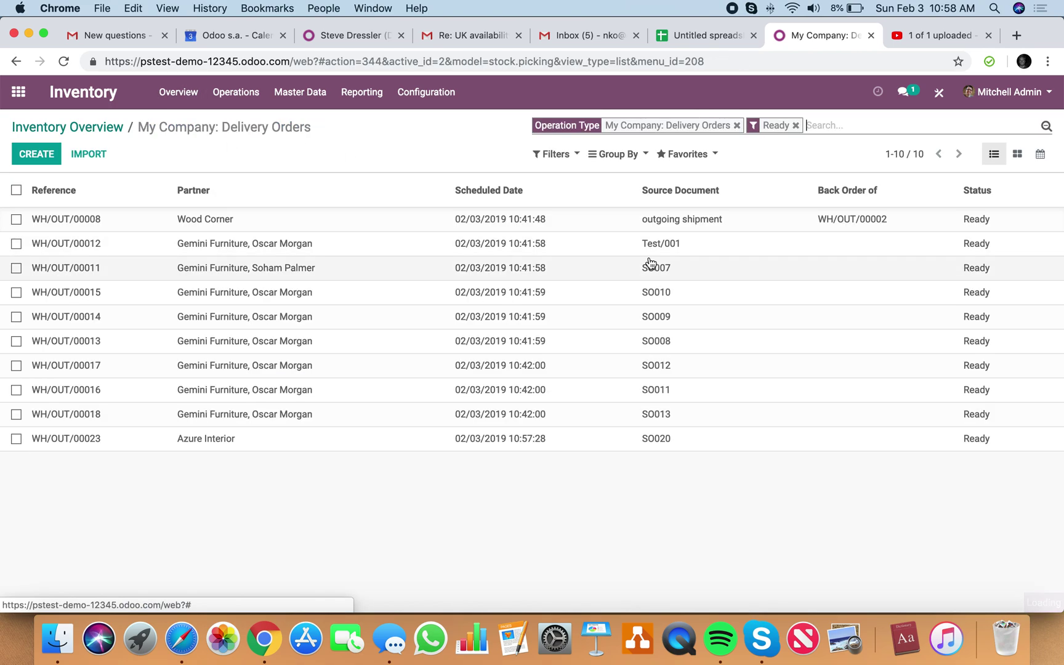
click(682, 279)
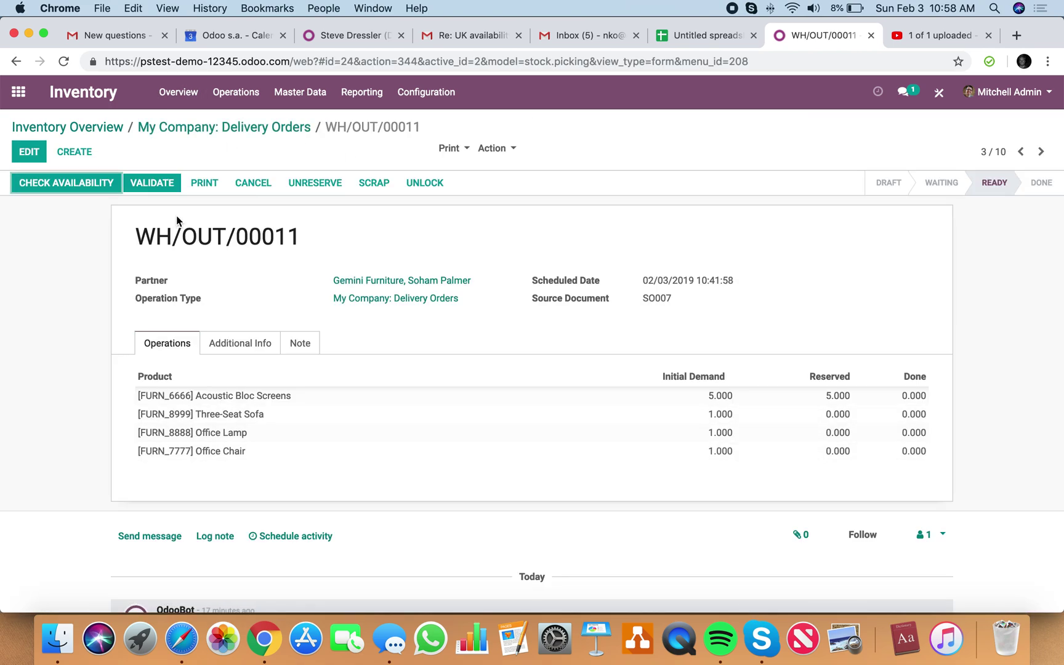
click(97, 183)
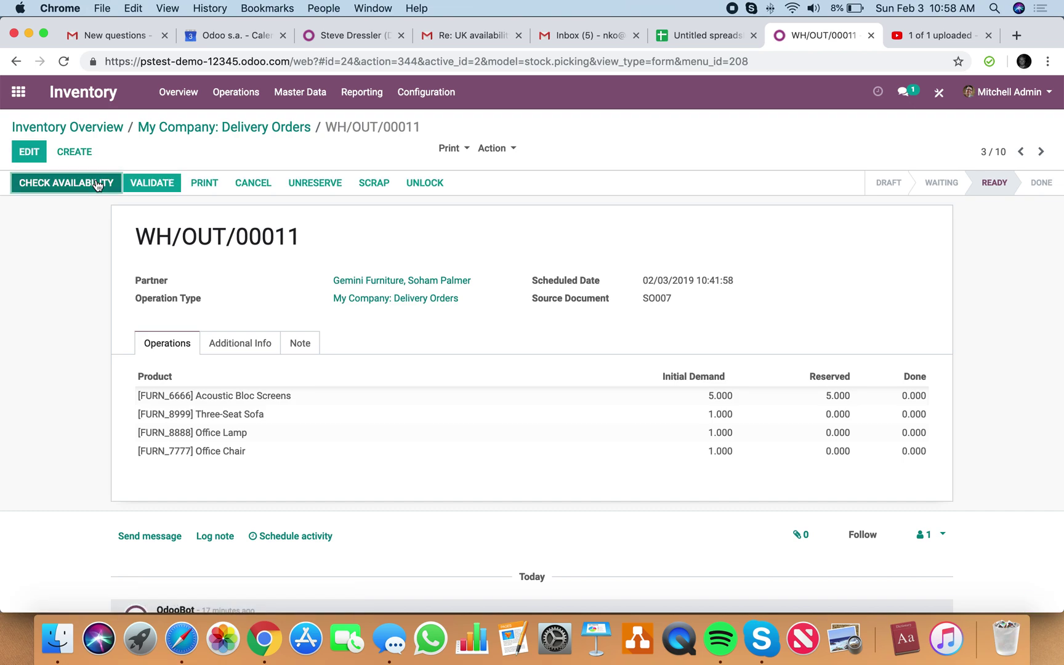
click(450, 148)
click(468, 172)
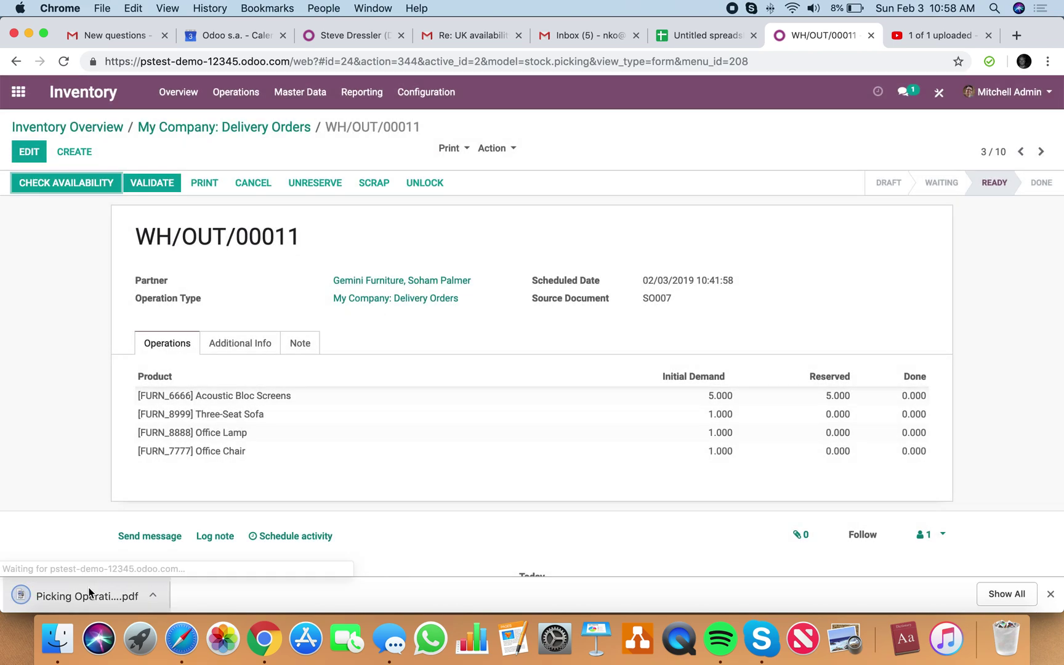
Review the downloaded WH/OUT/00011 picking operations PDF, then close it.
click(89, 594)
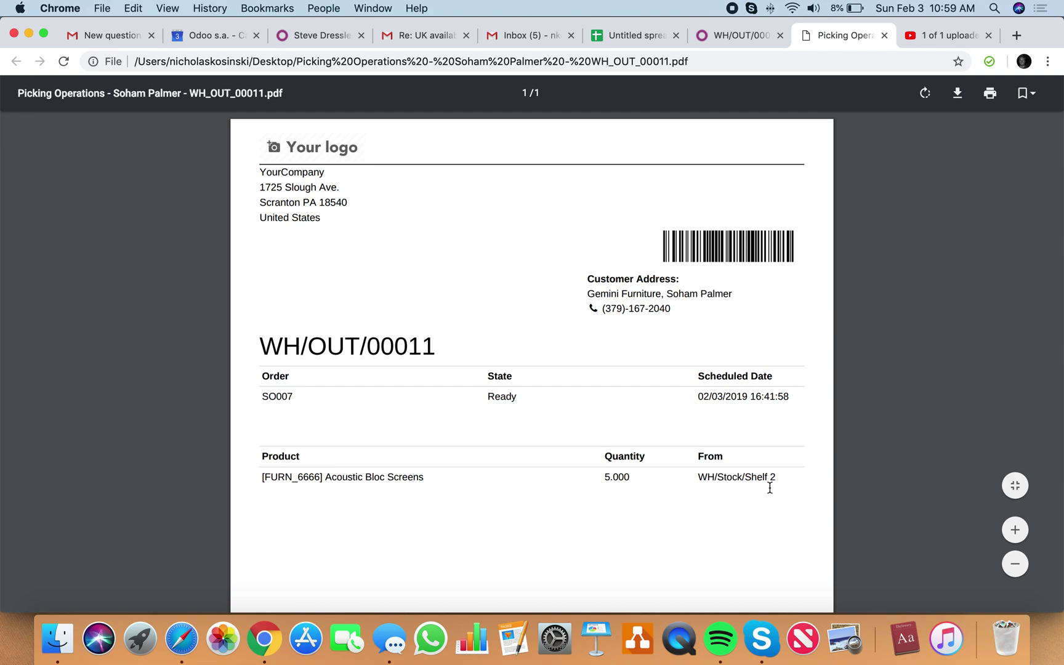
click(884, 35)
Validate WH/OUT/00011 as an immediate transfer and create a backorder for unshipped products.
click(154, 188)
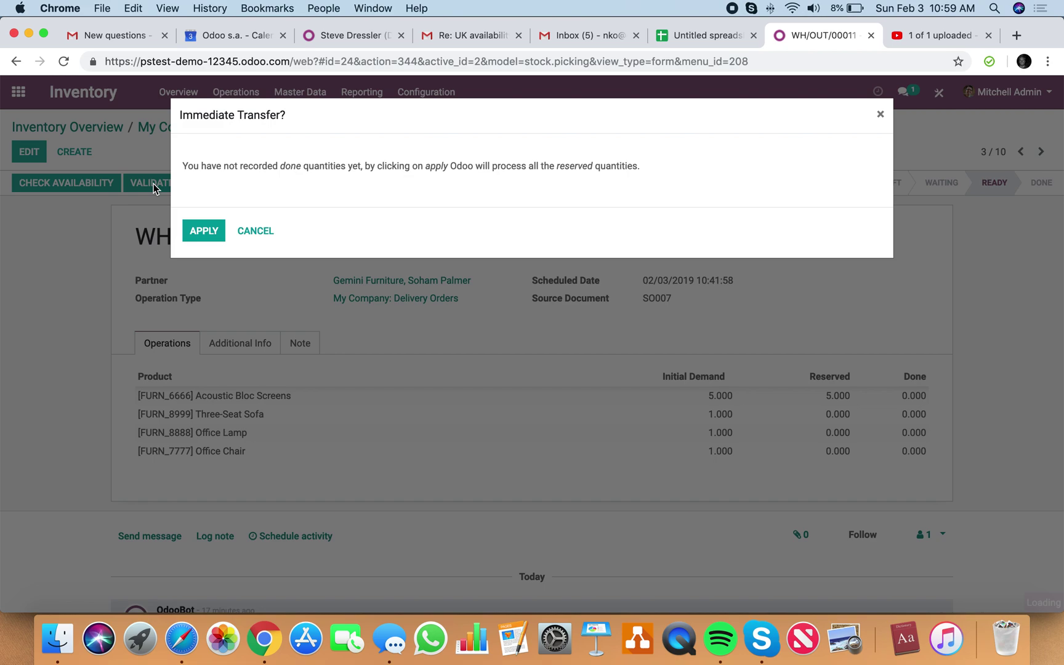
click(205, 243)
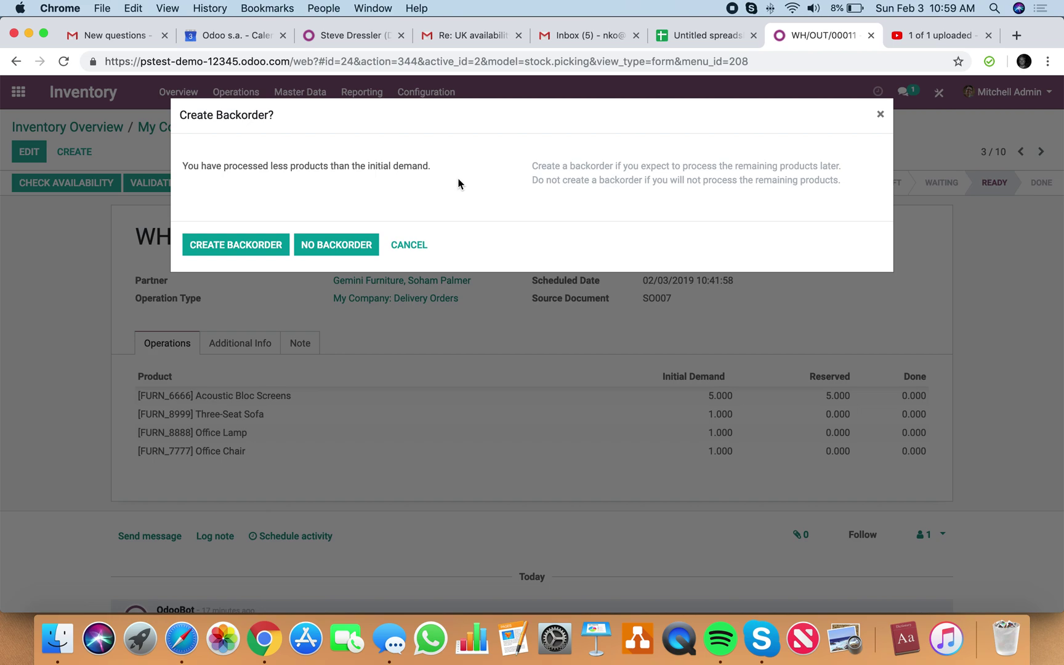
click(283, 246)
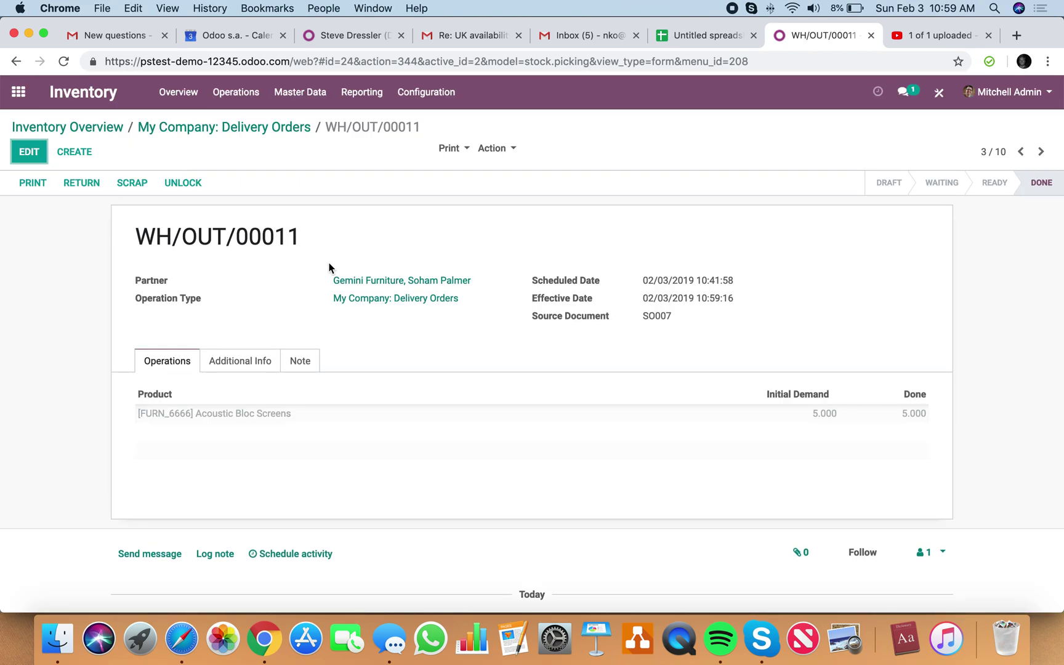
Copy the SO007 source document reference and return to the delivery orders list.
drag(309, 238, 139, 236)
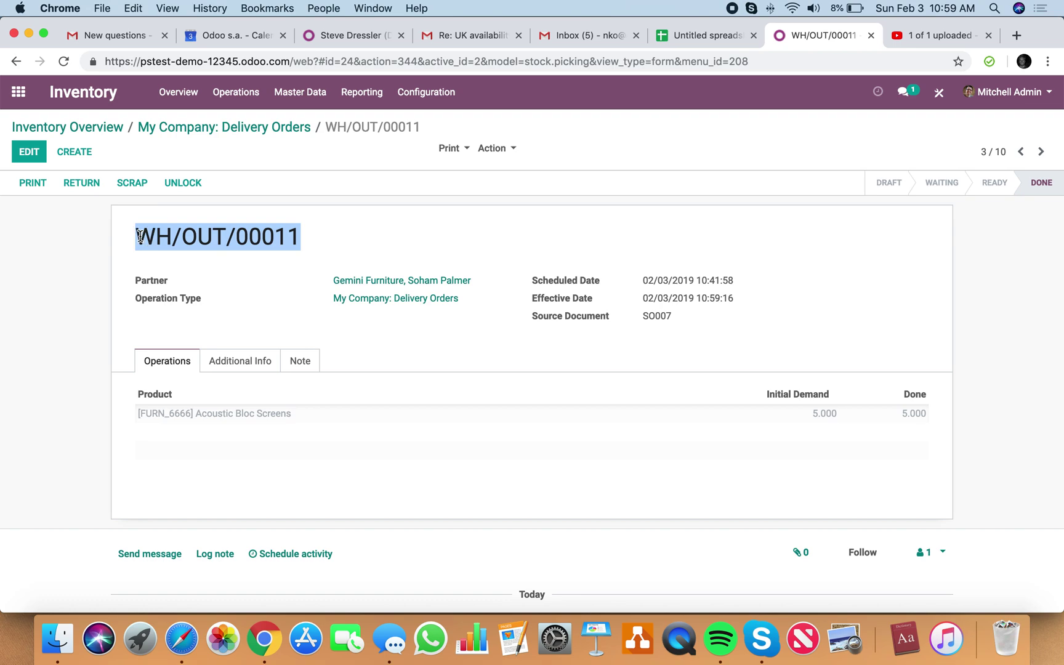
drag(680, 315, 641, 315)
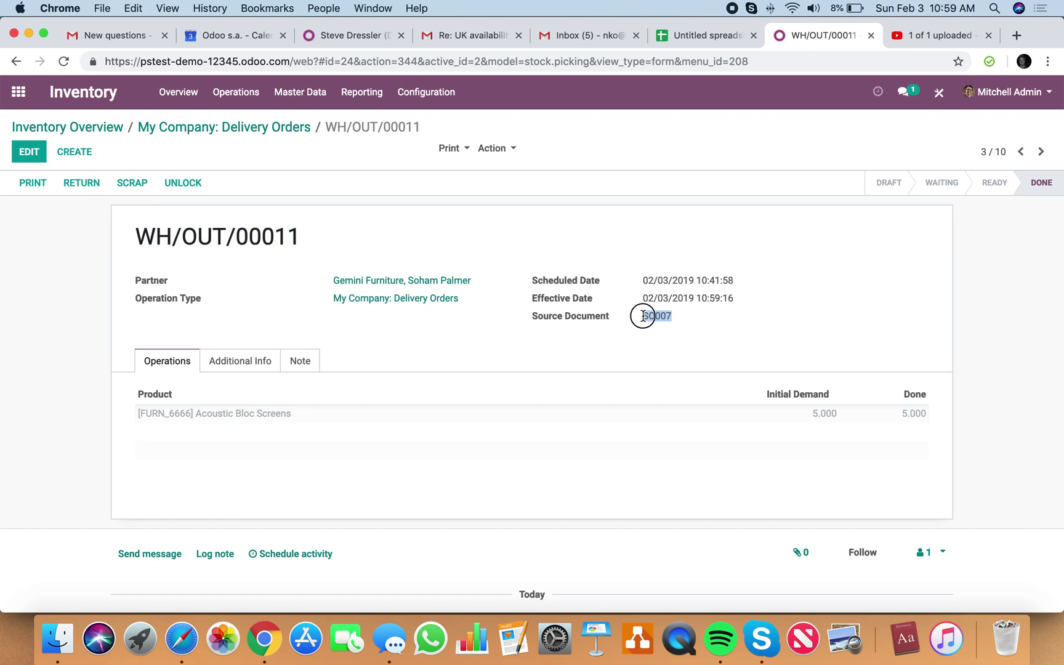
key(super+c)
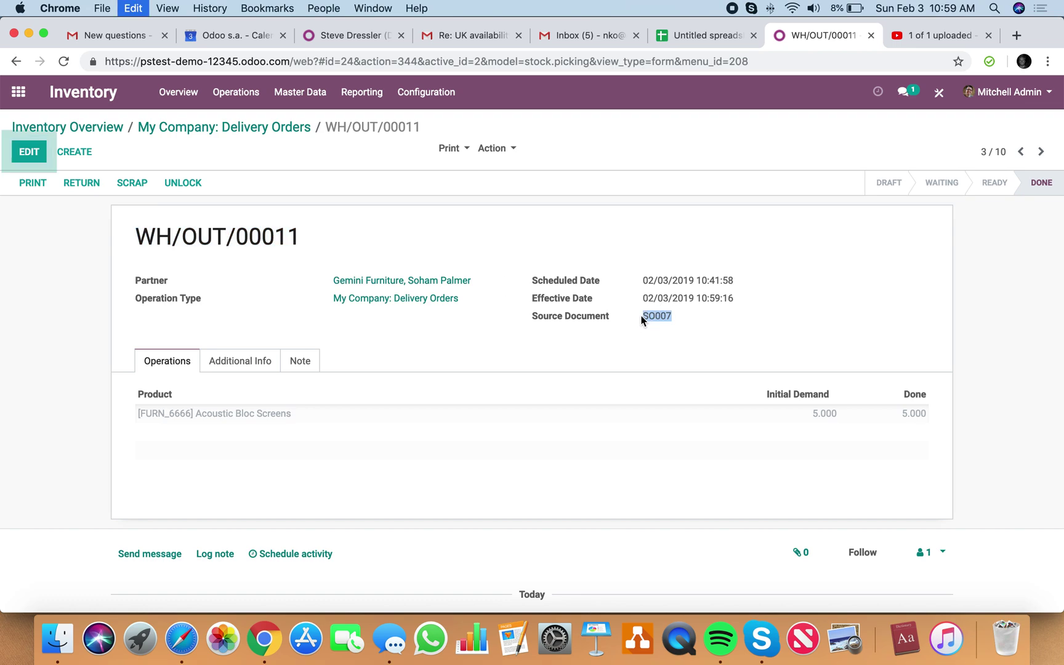
click(215, 127)
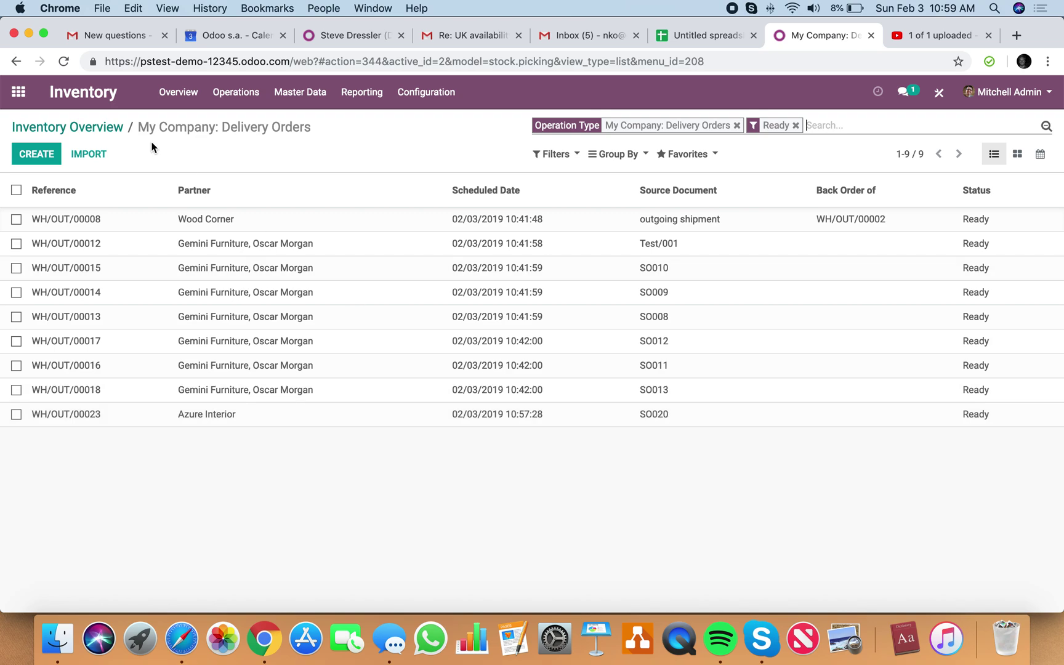
click(157, 127)
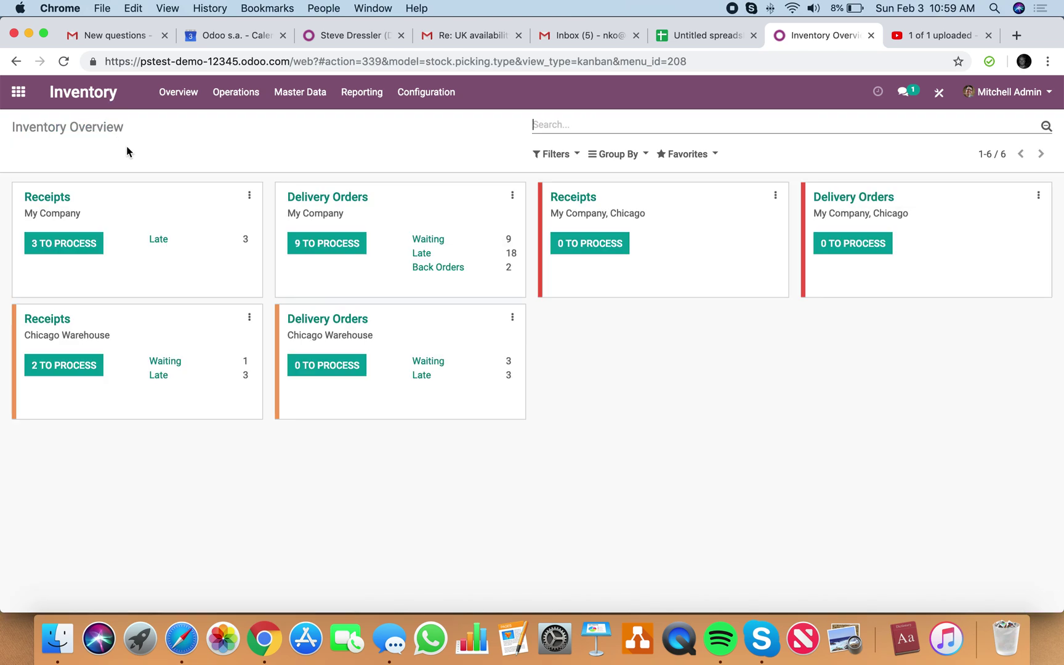
double_click(509, 239)
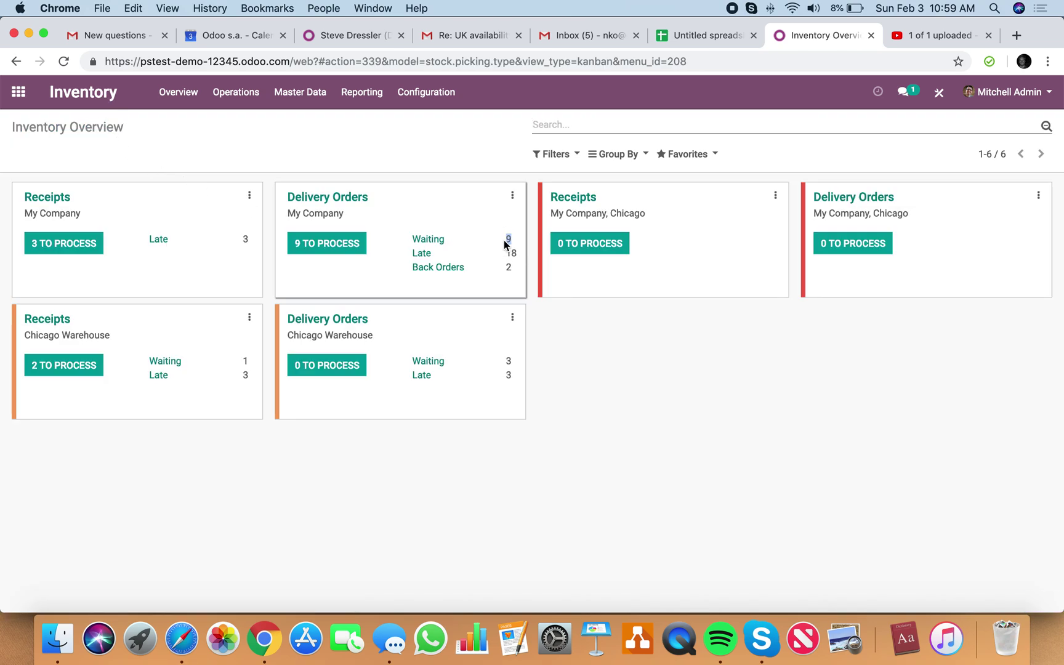
click(437, 241)
text(S0007)
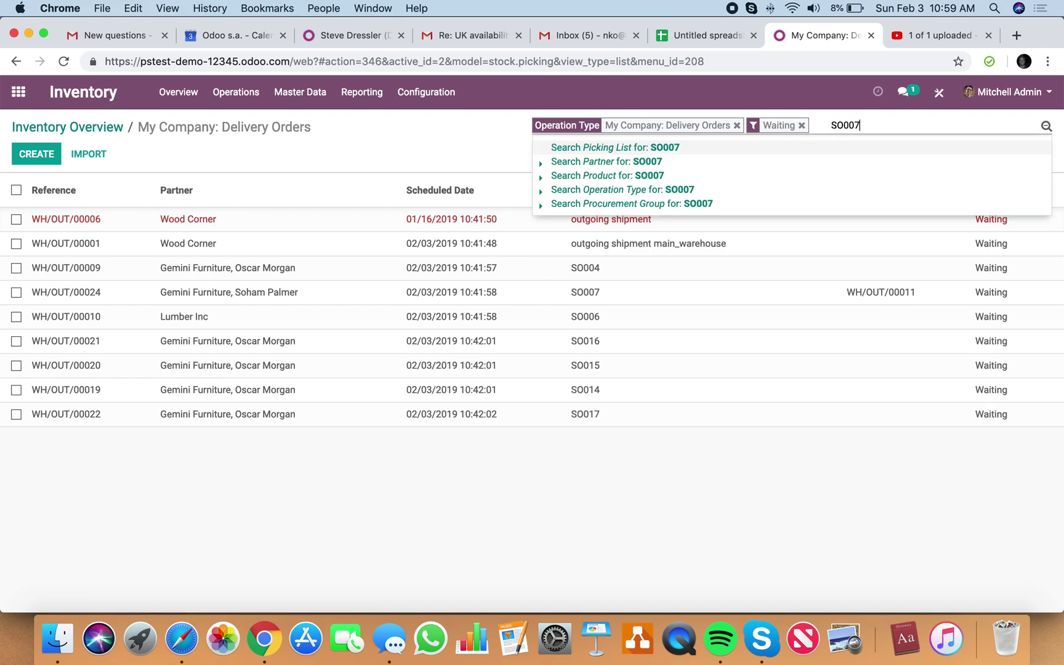
key(Return)
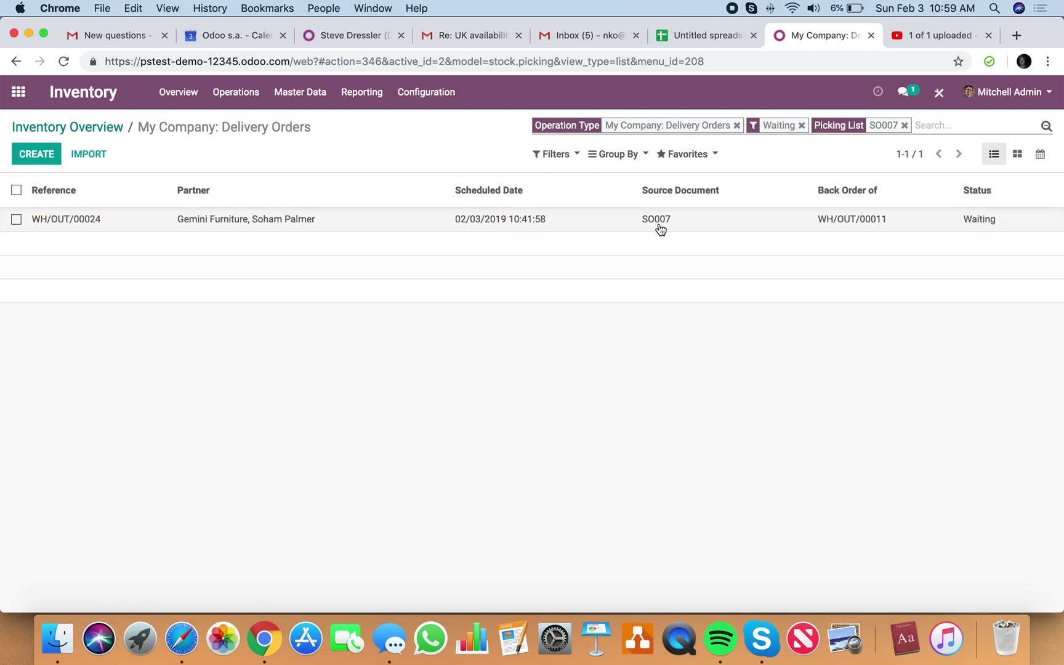
click(416, 224)
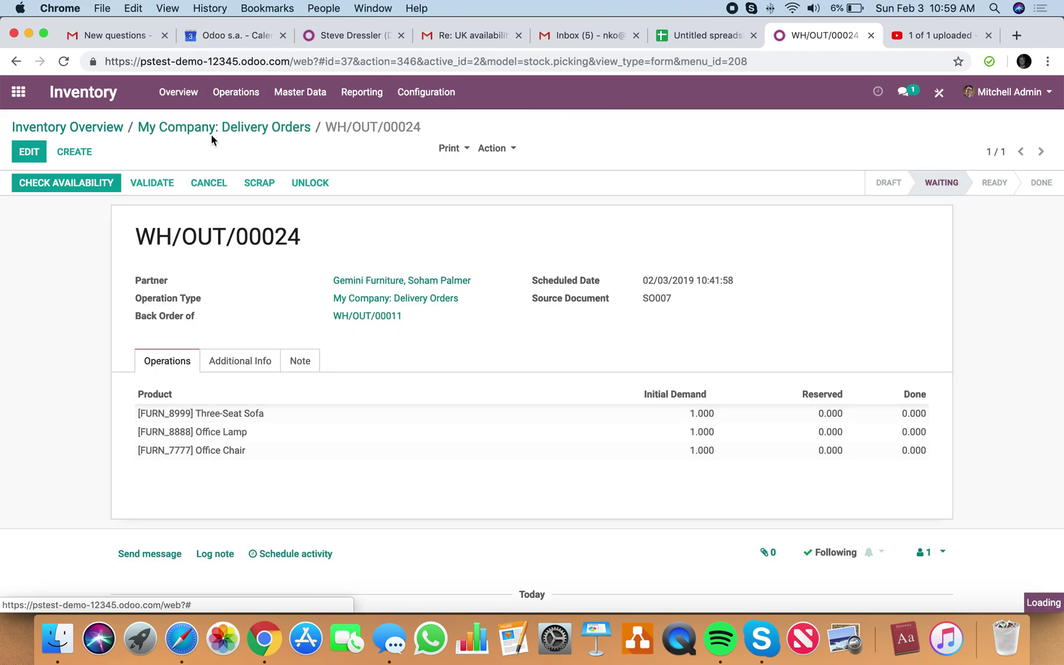
click(140, 127)
click(120, 126)
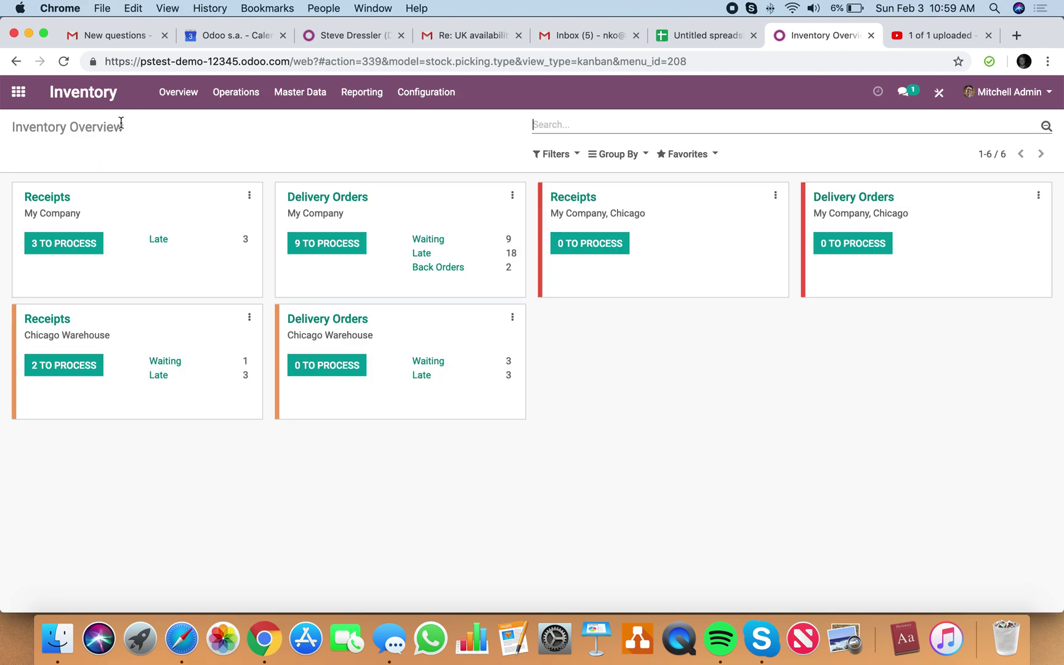
click(354, 249)
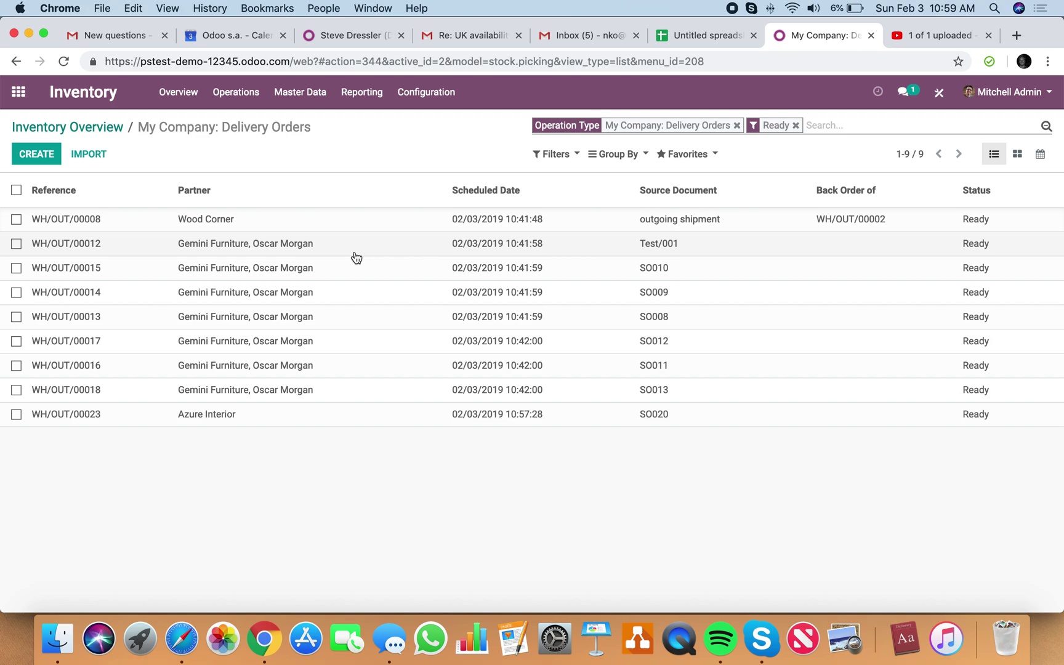
Browse from WH/OUT/00012 to WH/OUT/00017 checking shipping policy, then return to WH/OUT/00013.
click(354, 255)
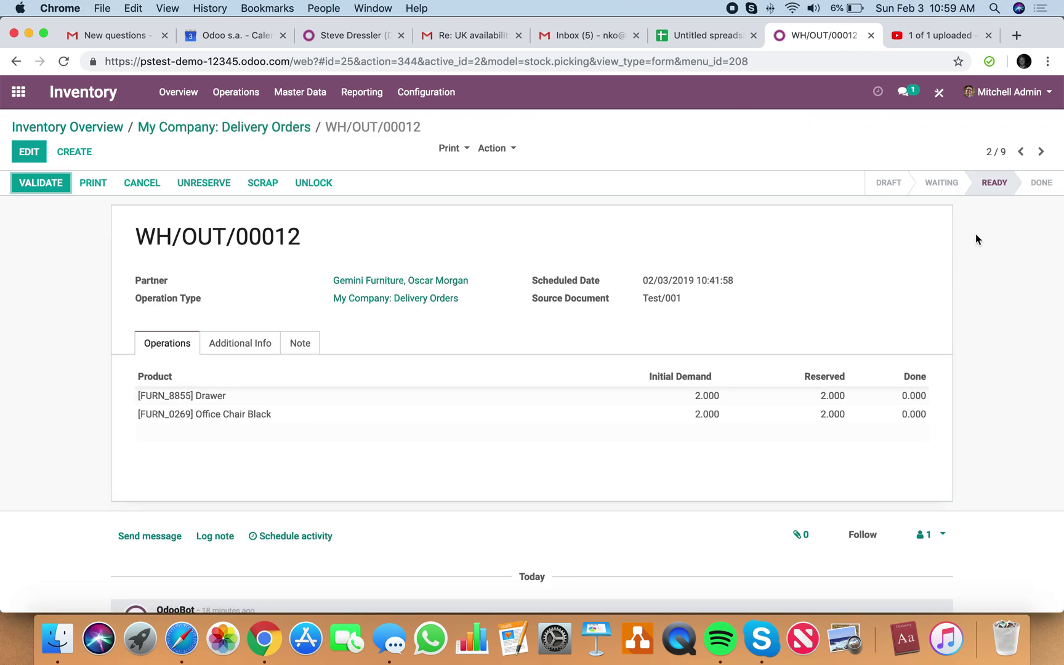
click(1041, 151)
click(1041, 152)
click(1041, 152)
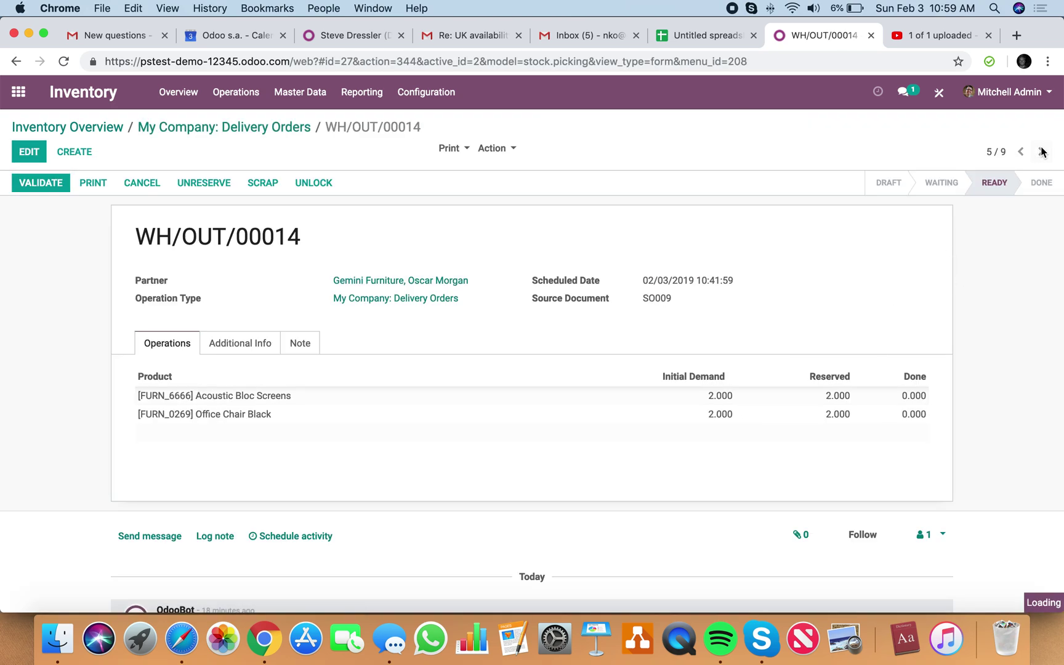
click(1041, 152)
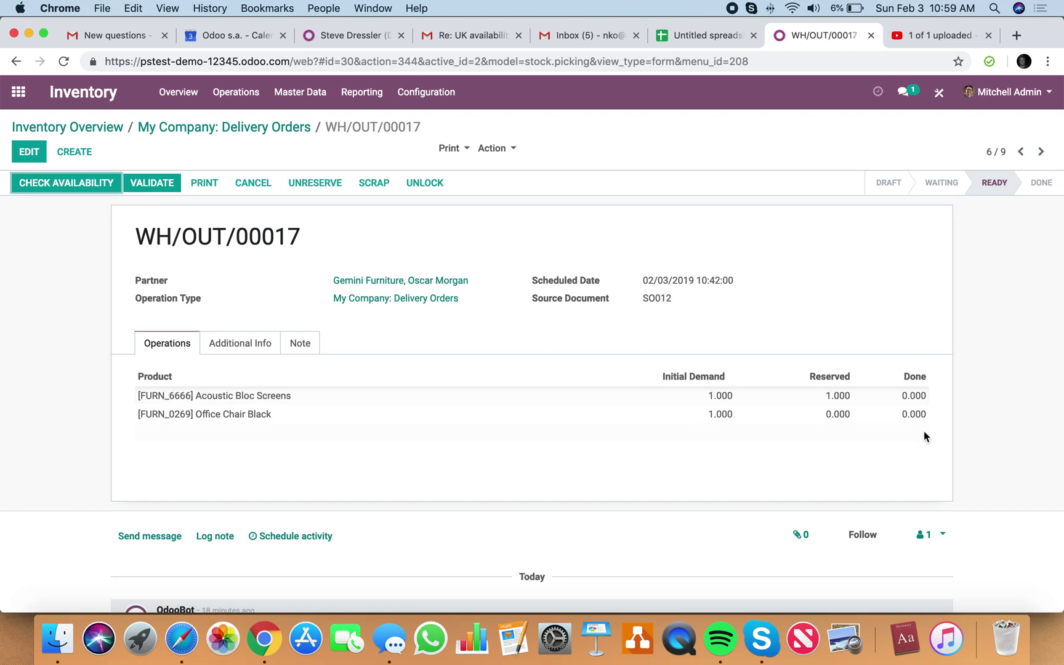
click(219, 340)
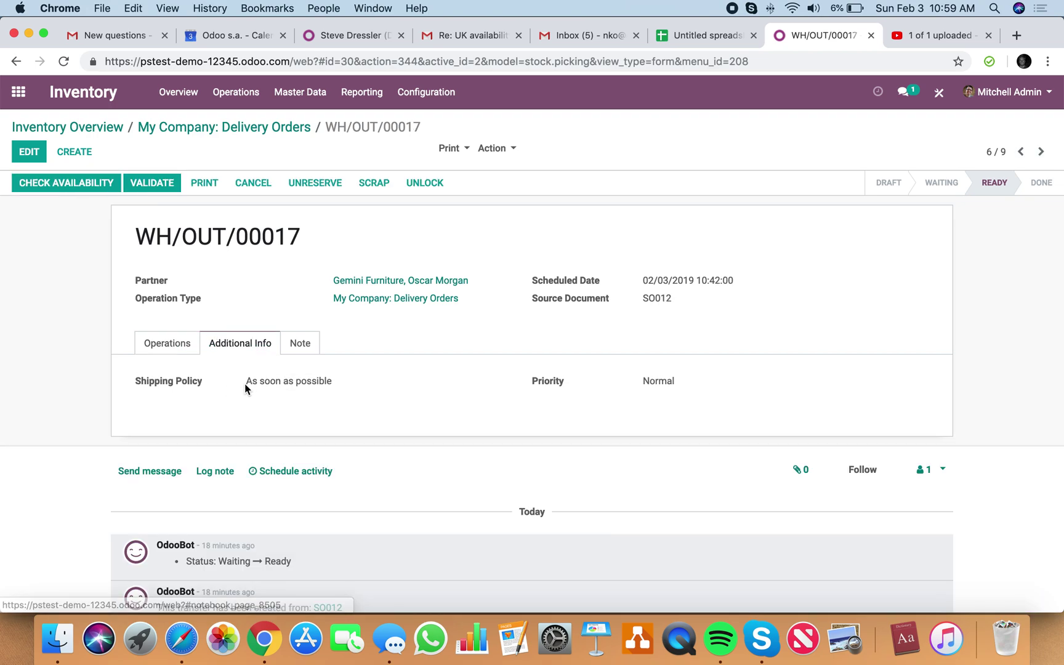
drag(244, 383, 302, 383)
click(1023, 152)
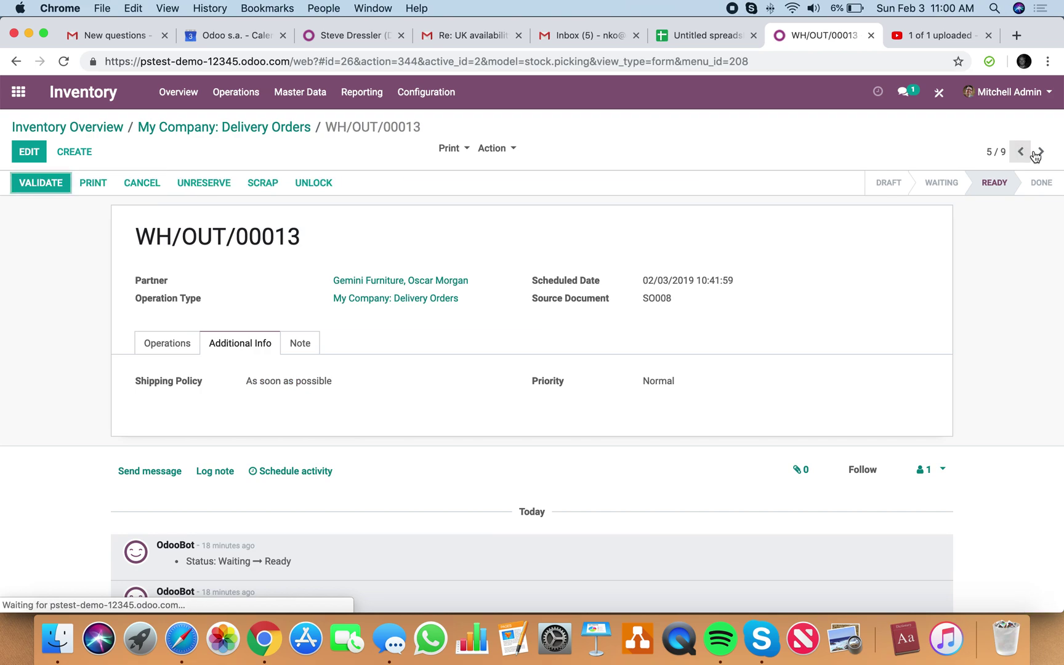
click(1042, 153)
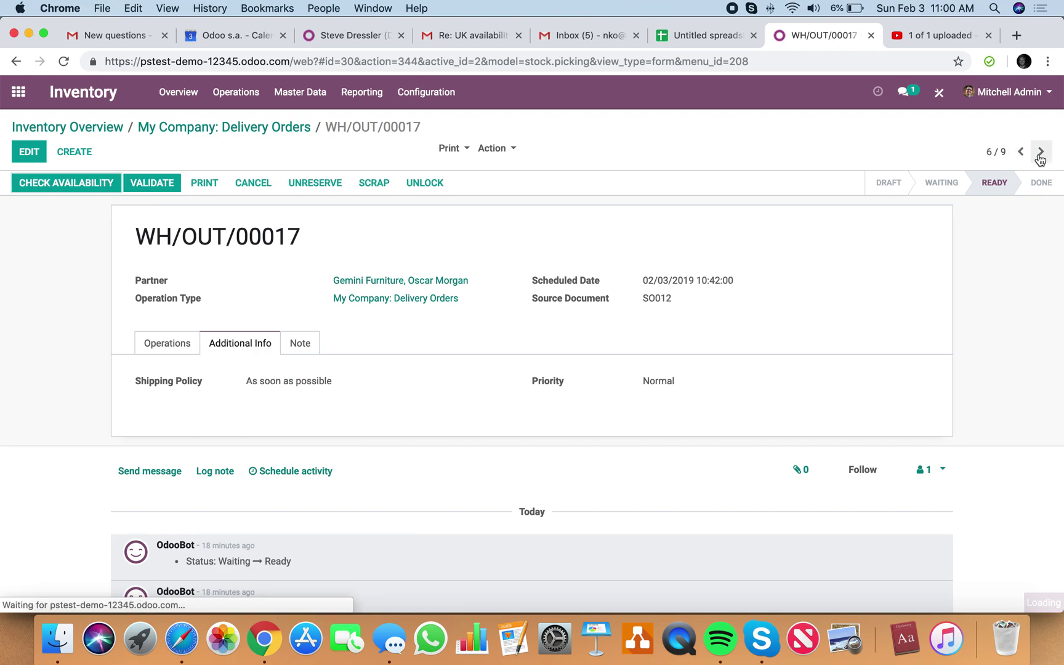
click(1022, 152)
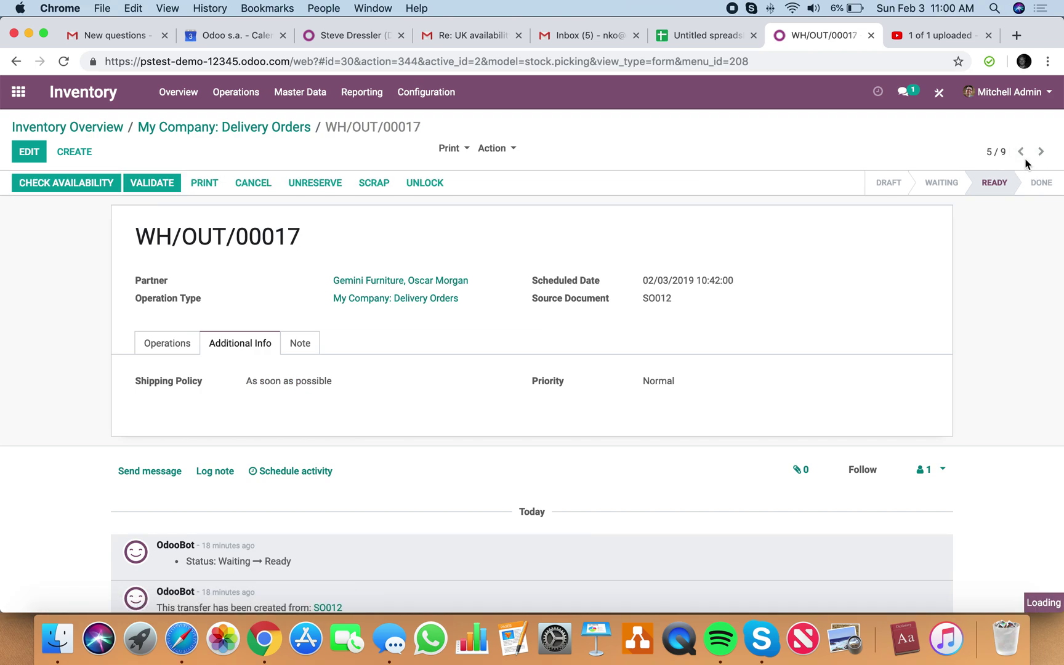
Set WH/OUT/00013's shipping policy to When all products are ready and save it.
click(169, 355)
click(29, 151)
click(261, 363)
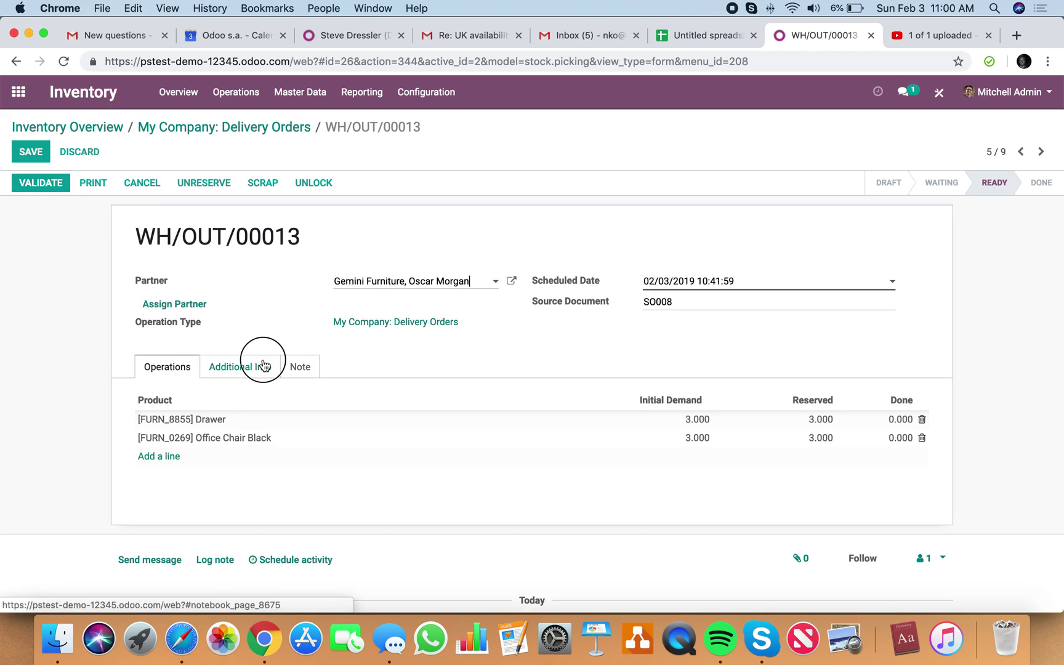
click(292, 411)
click(310, 414)
click(310, 414)
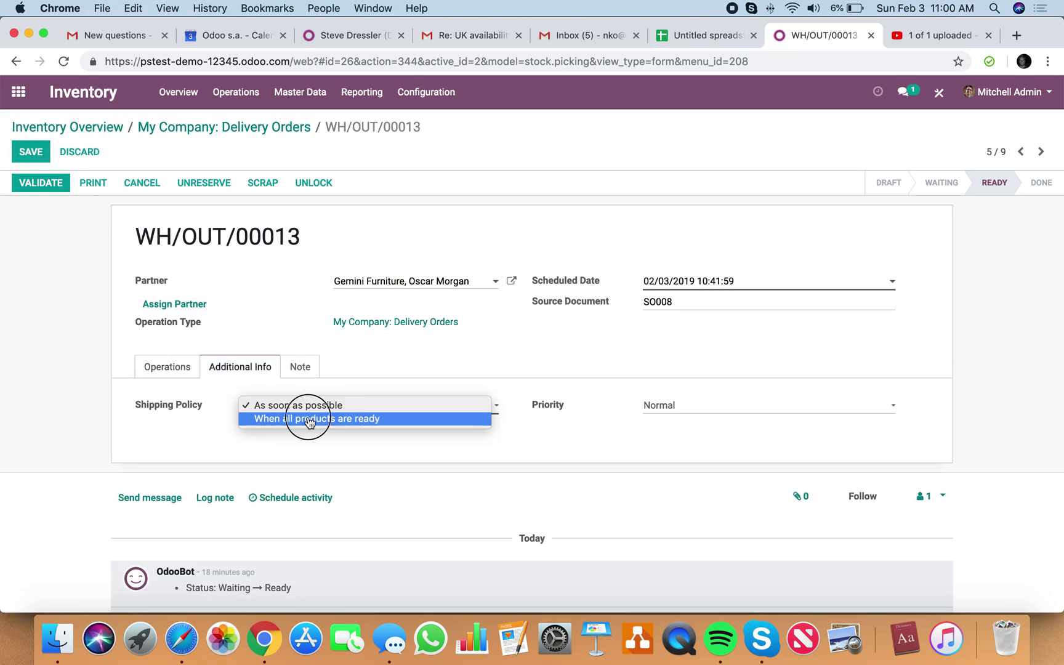
click(304, 421)
click(29, 155)
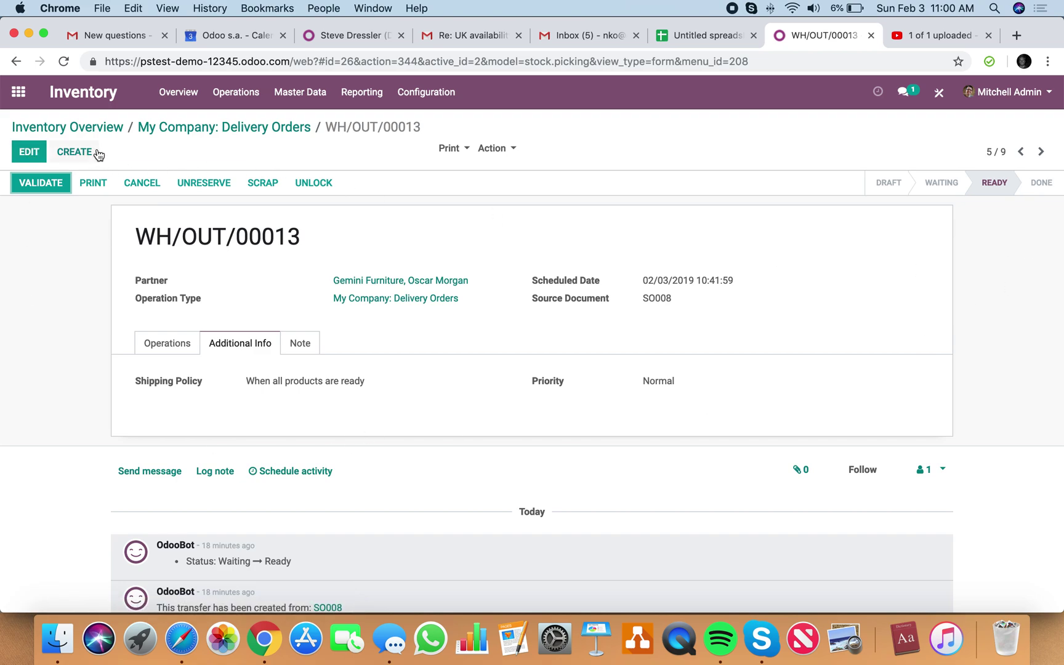
click(239, 129)
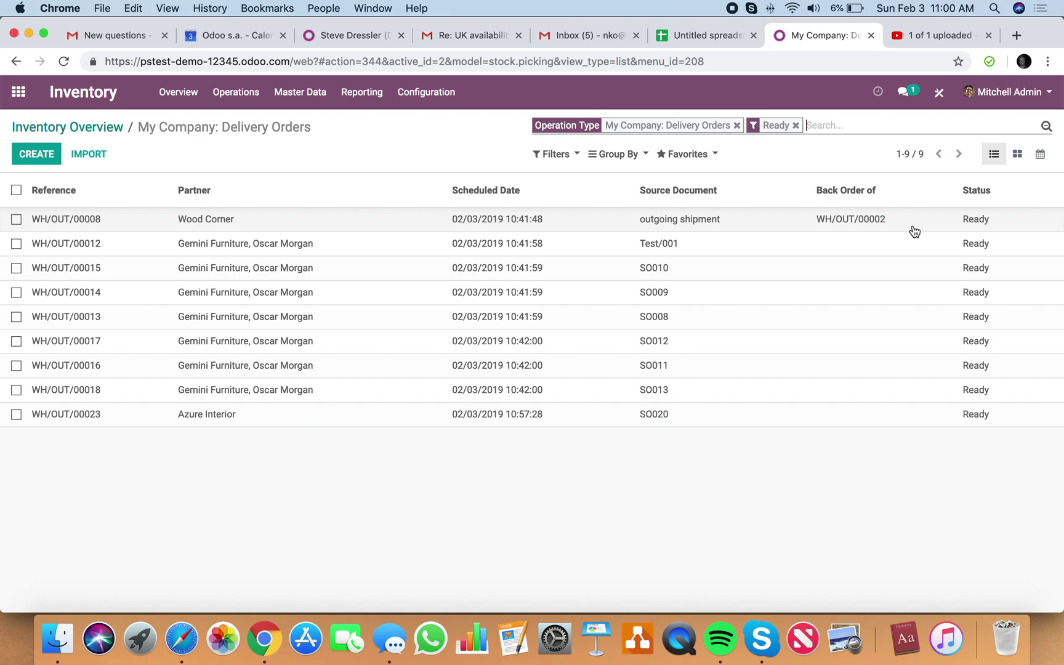
Look over the Waiting delivery orders list from the Inventory Overview.
click(99, 129)
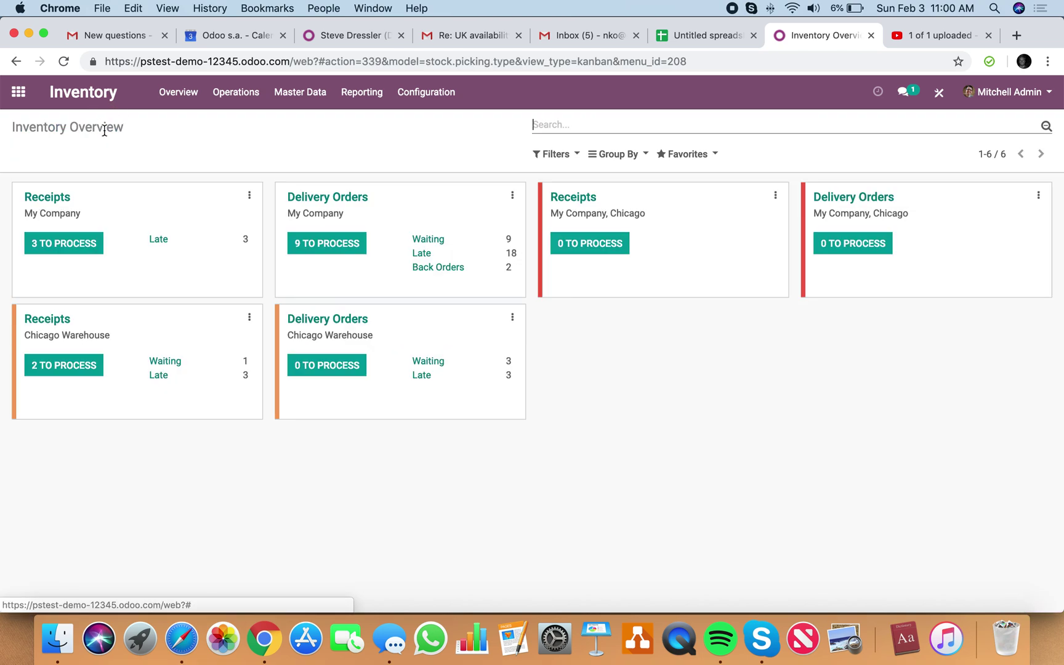
click(445, 240)
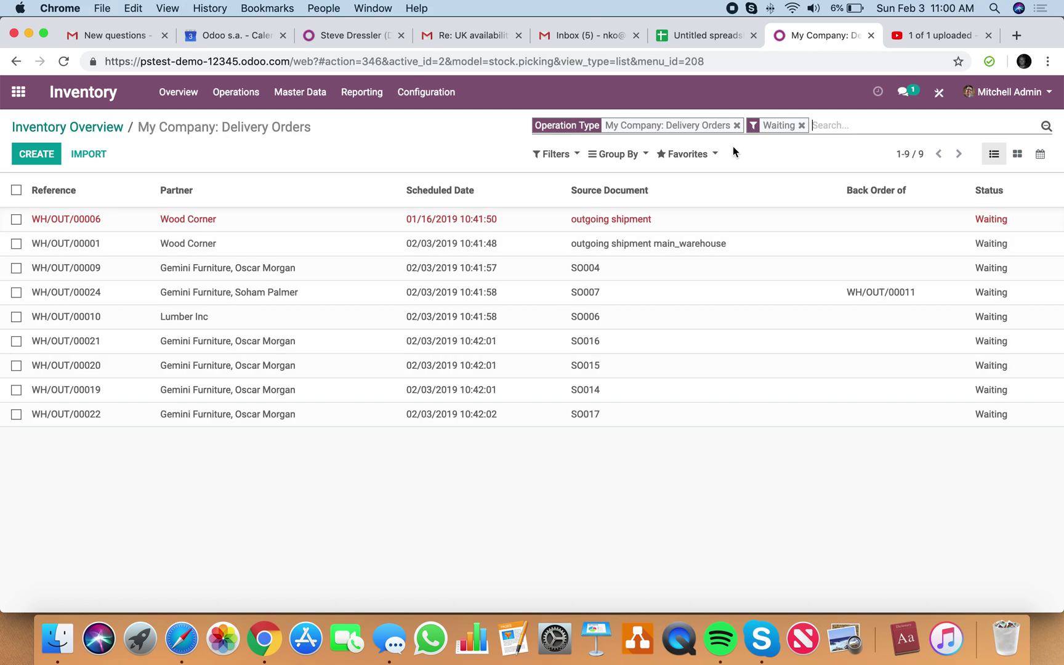
click(122, 129)
Reopen WH/OUT/00013 from the 9 ready orders, showing 3 Drawers and 3 Office Chairs Black.
click(316, 240)
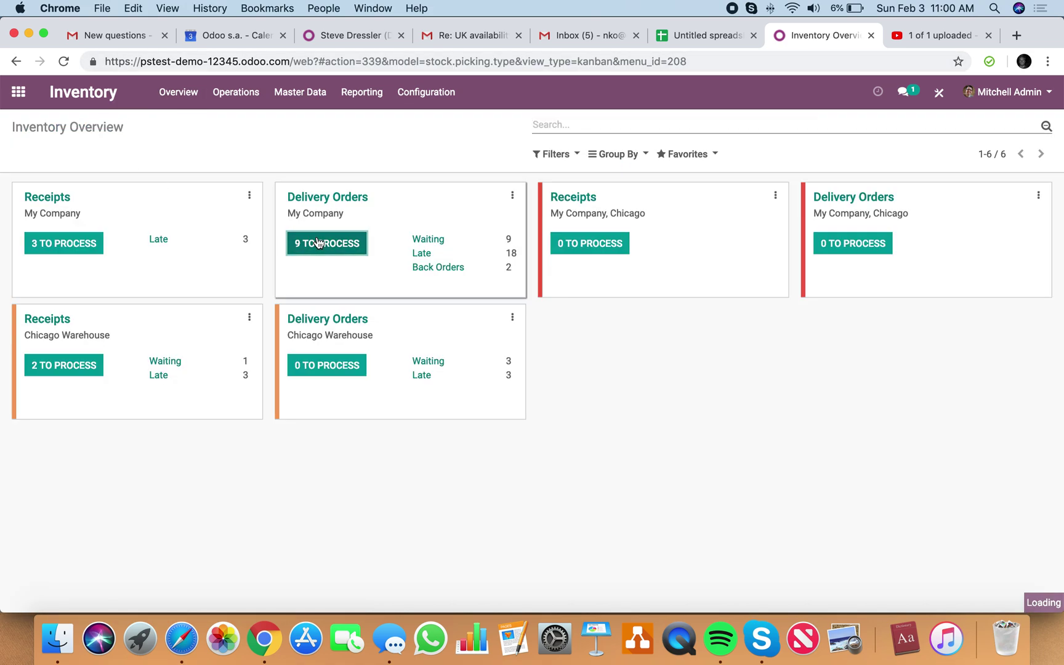
click(620, 312)
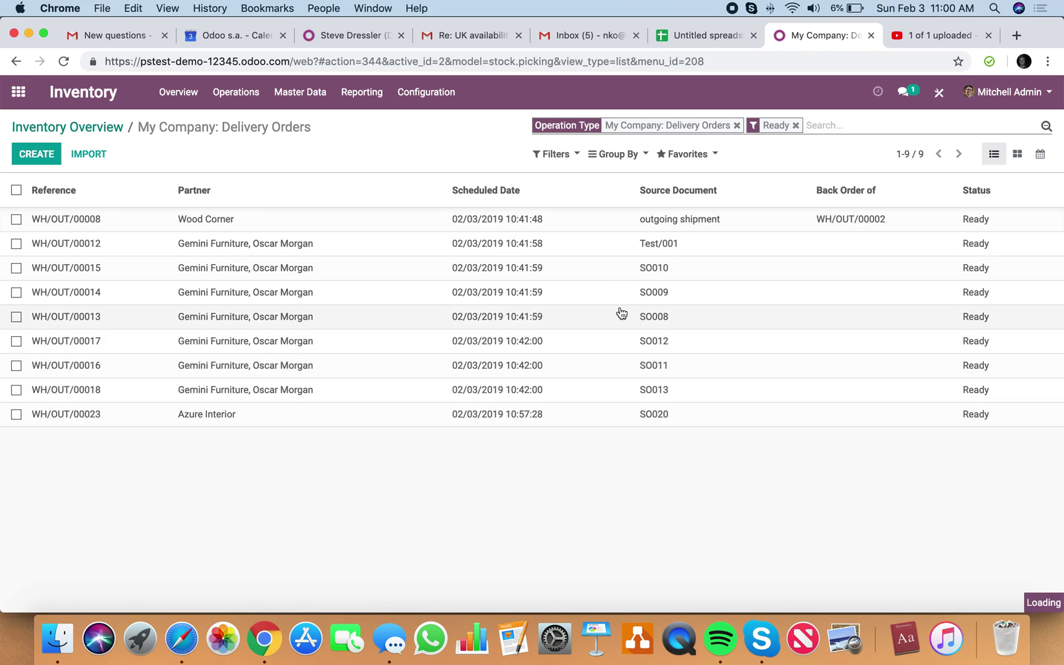
click(268, 347)
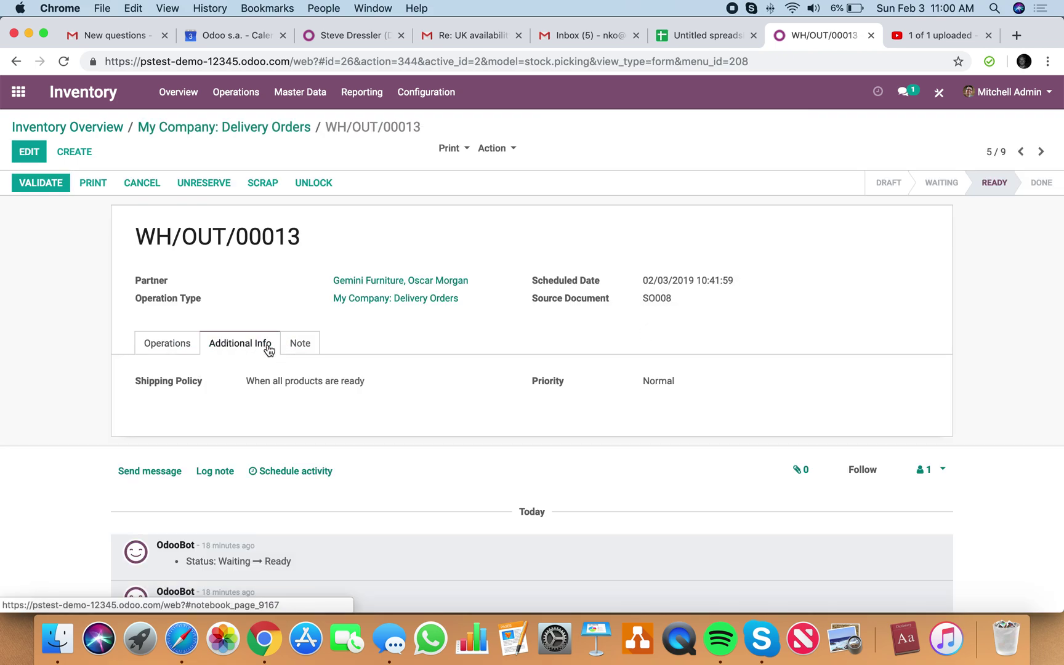
click(151, 355)
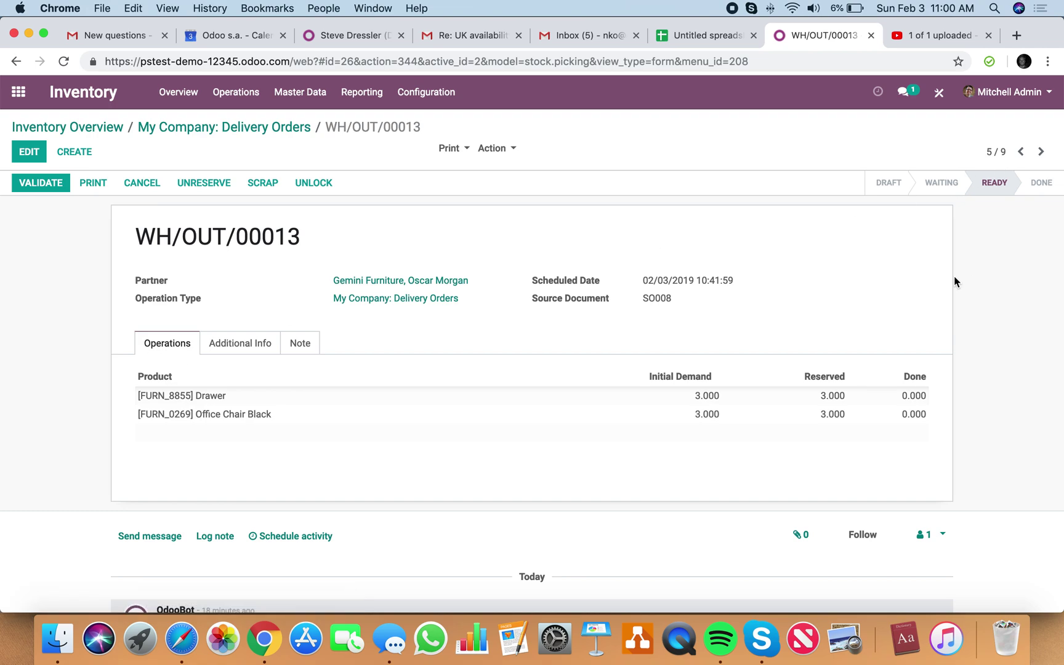
Switch delivery WH/OUT/00017 to ship 'When all products are ready' and review its product lines.
click(1040, 152)
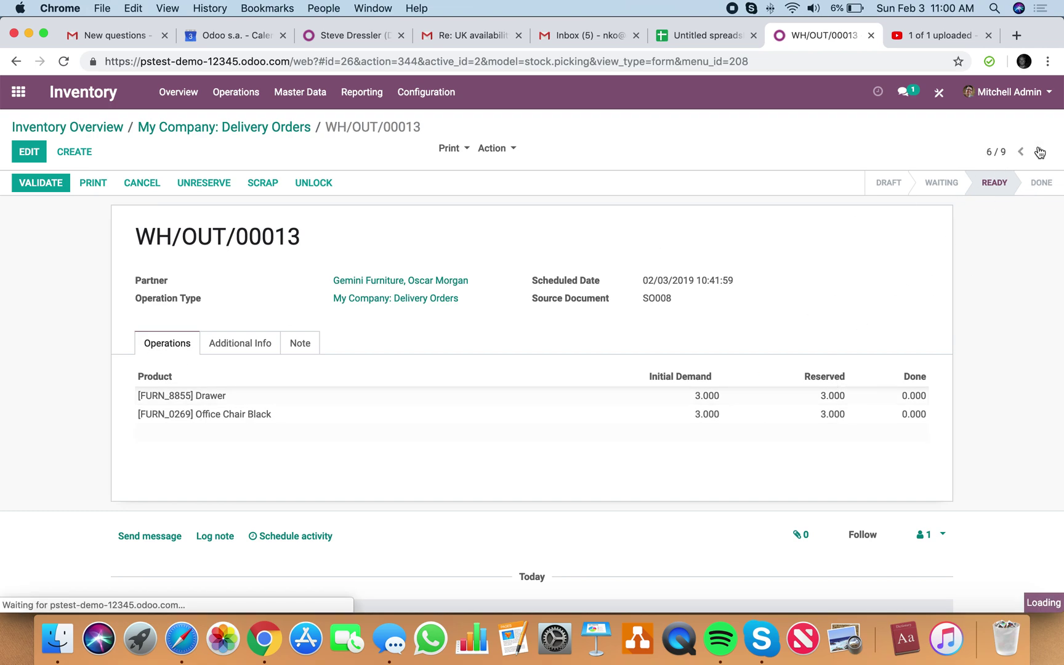
click(228, 346)
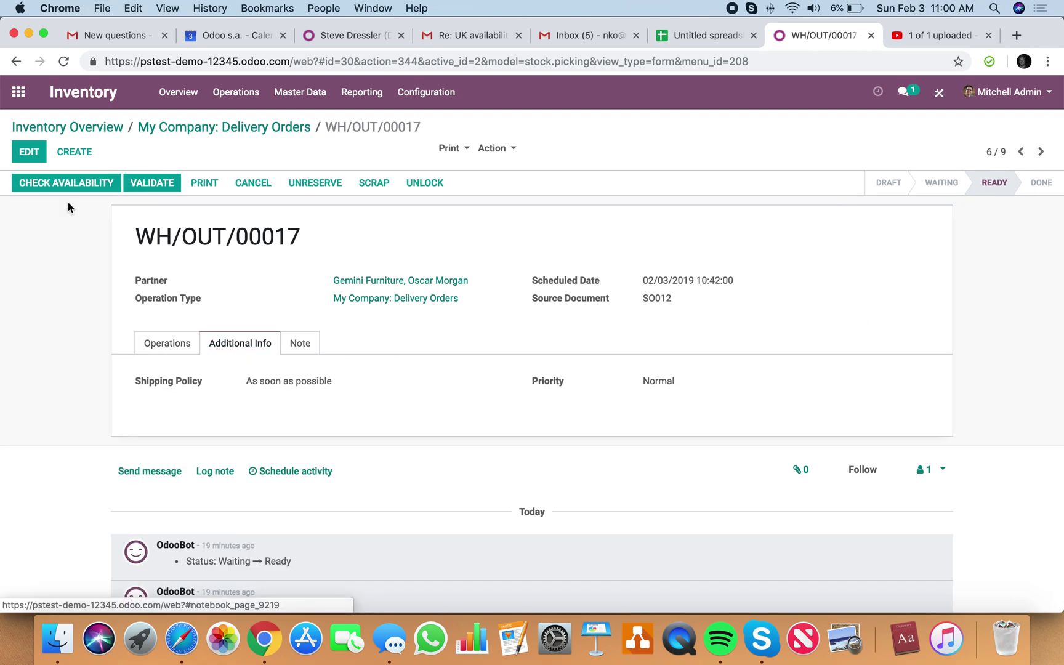
click(28, 151)
click(271, 406)
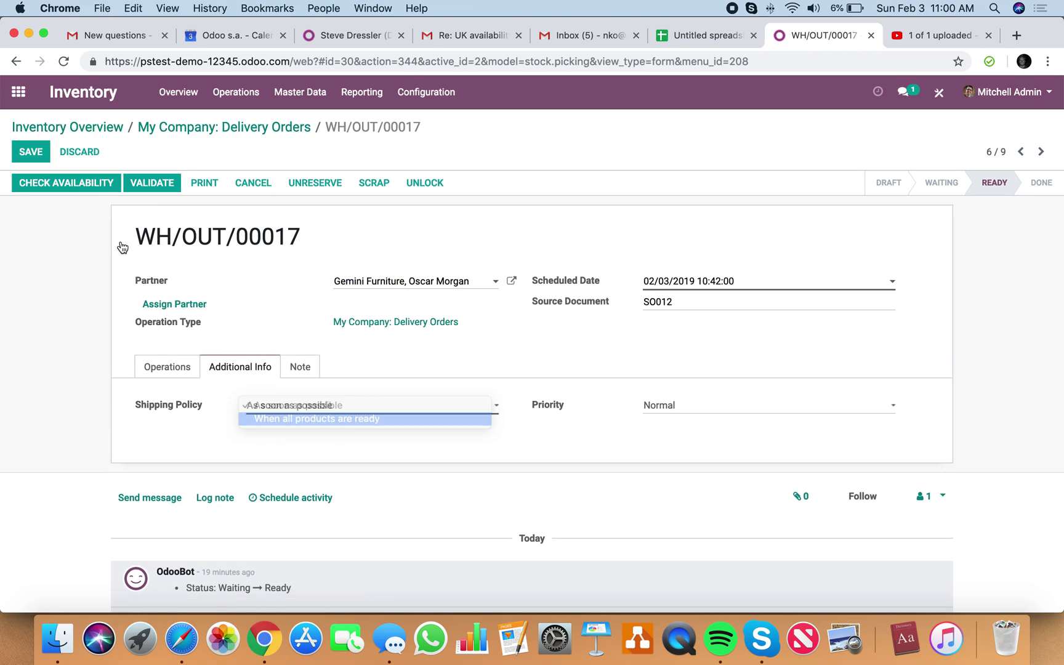
click(31, 157)
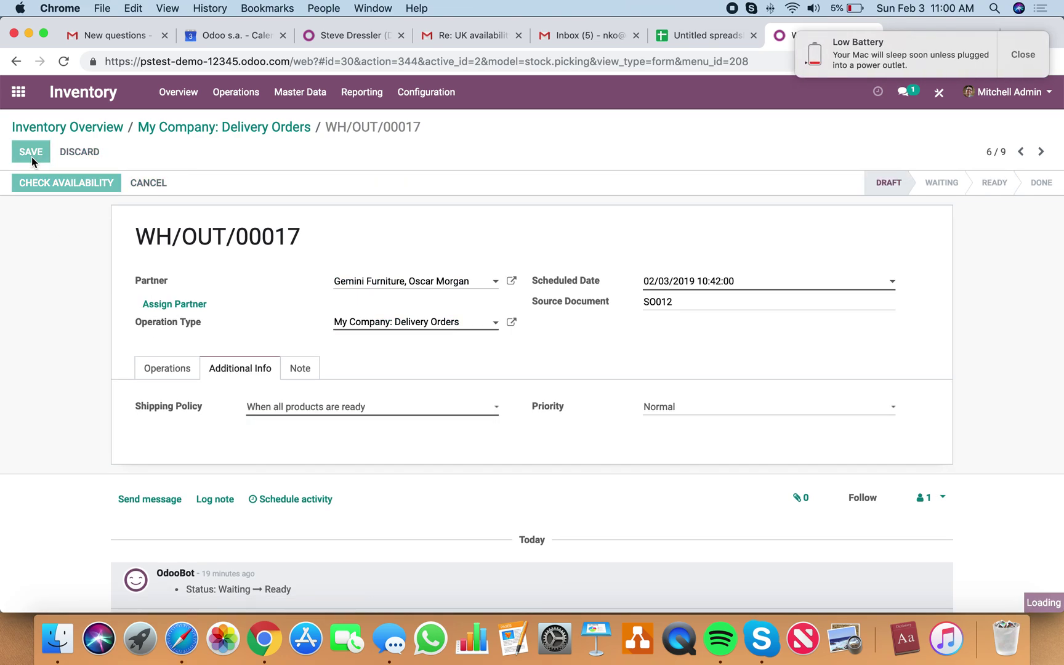
click(1030, 62)
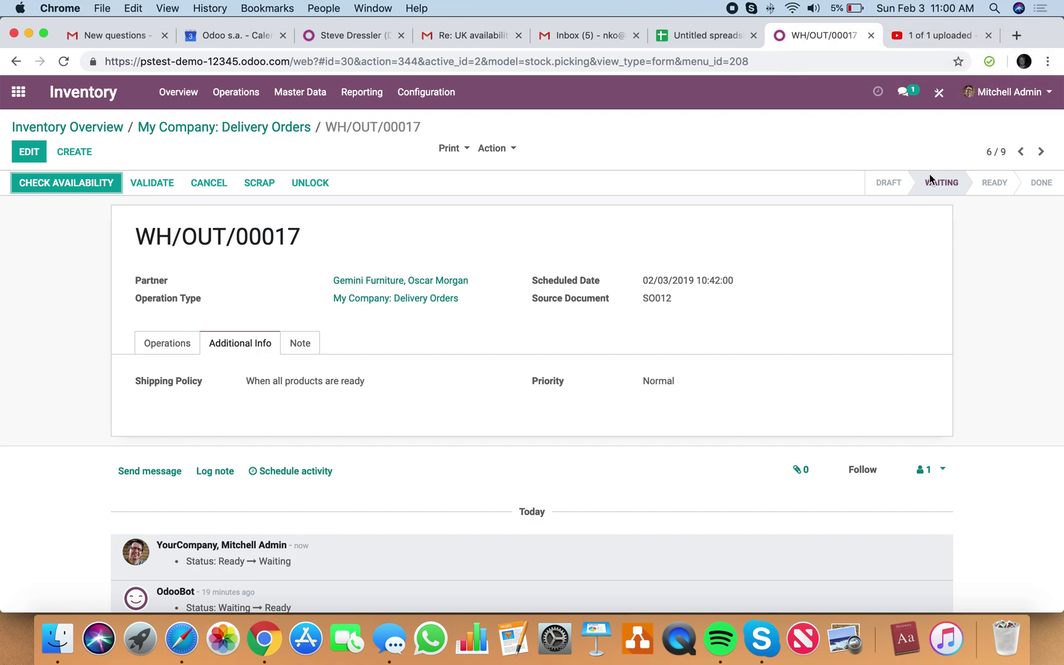
click(139, 345)
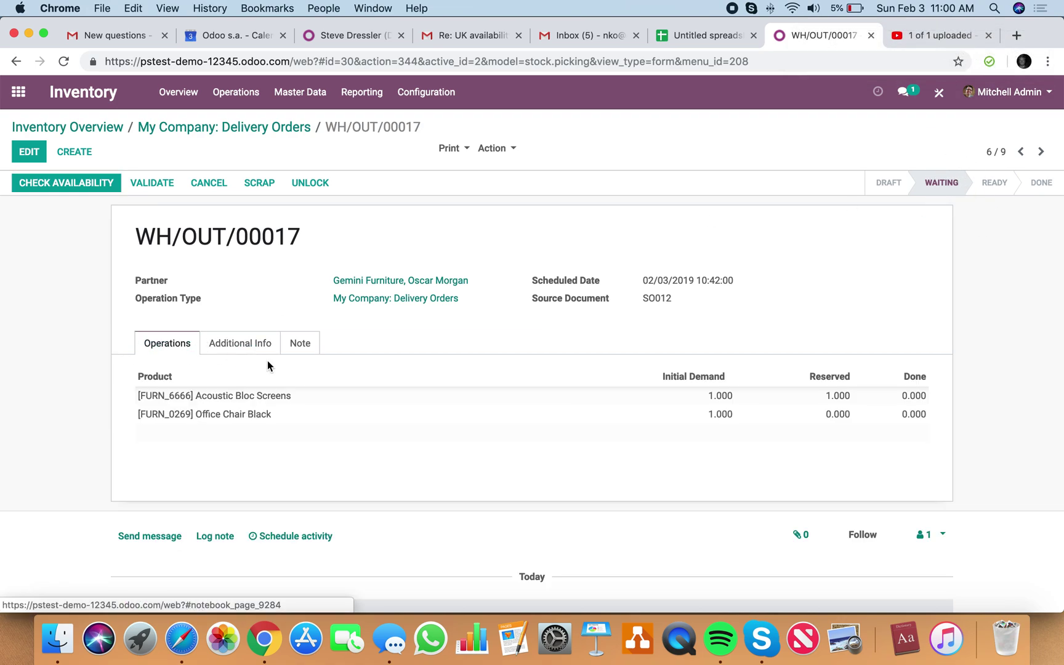
Set WH/OUT/00016 to ship when all products are ready, then list the 7 deliveries to process.
click(1041, 151)
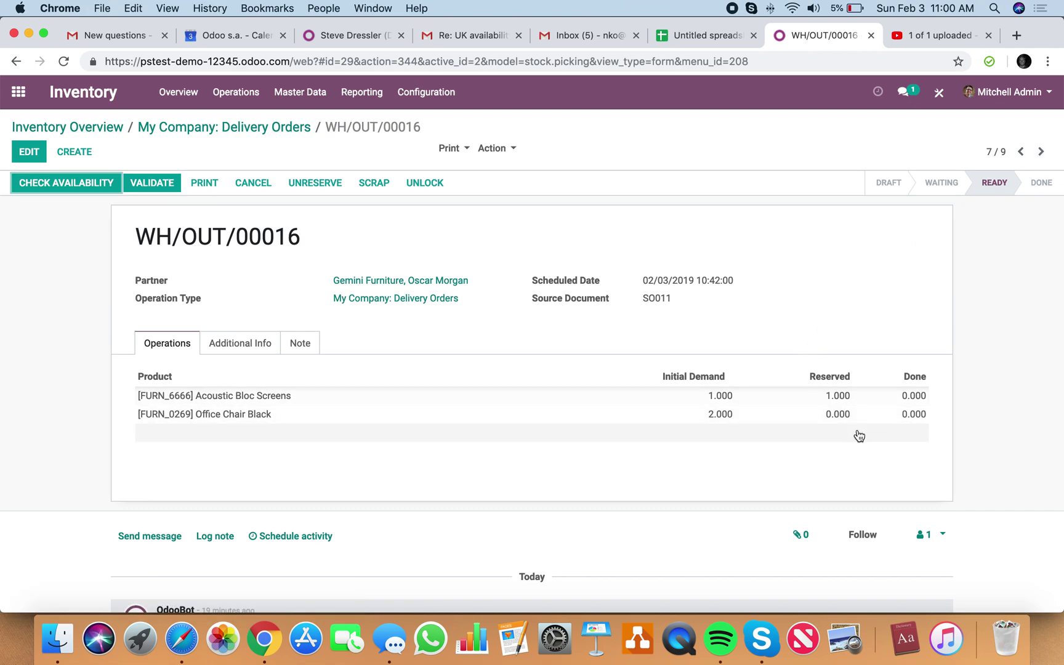
click(236, 343)
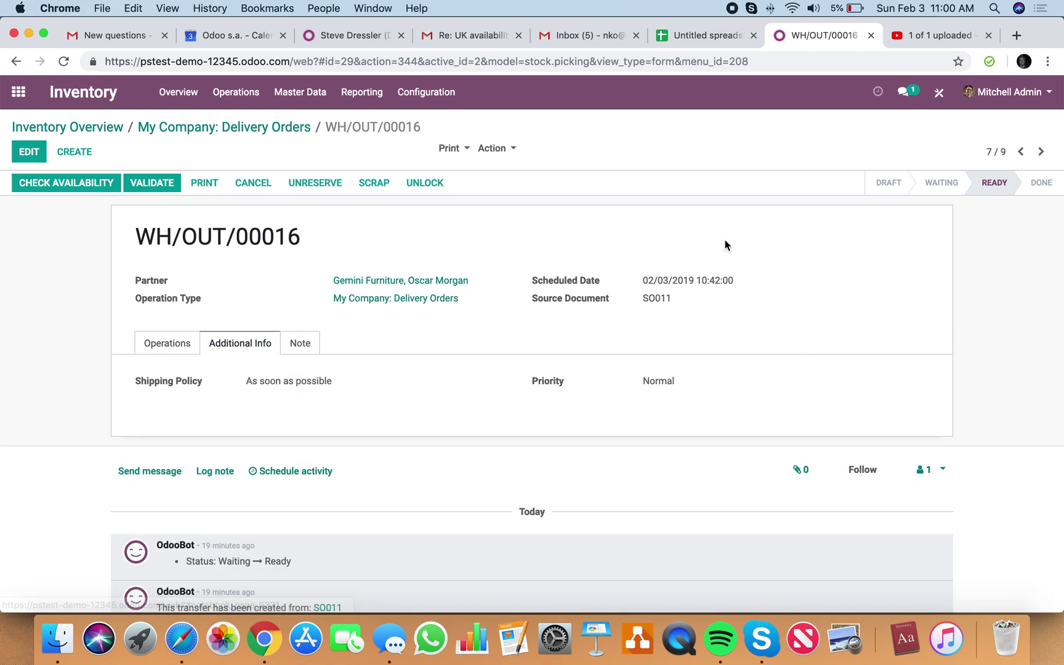
click(35, 157)
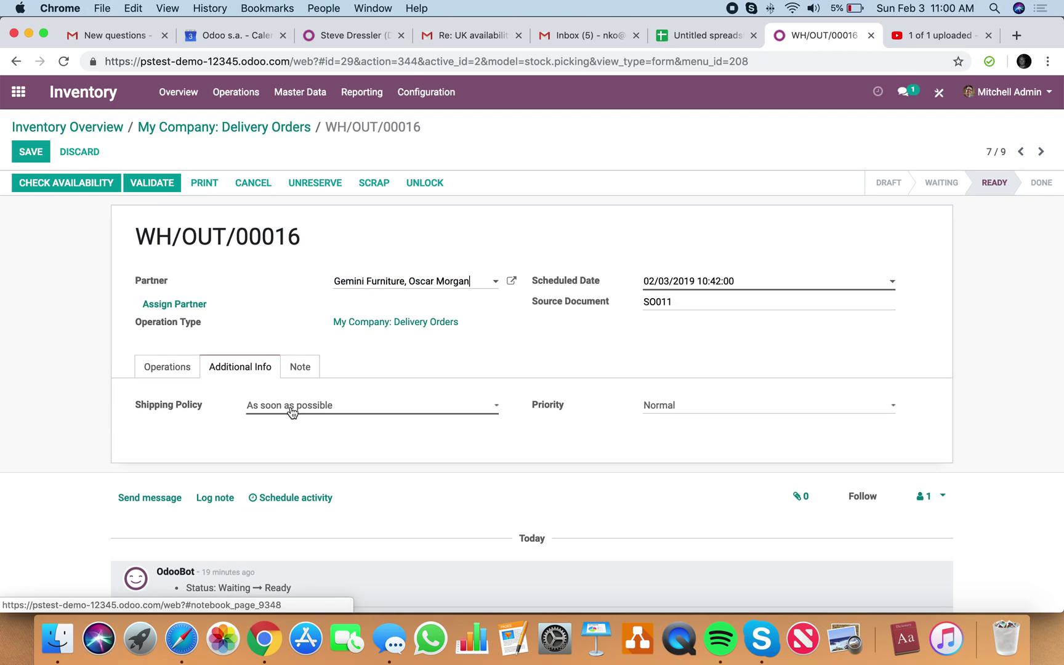
click(291, 406)
click(306, 418)
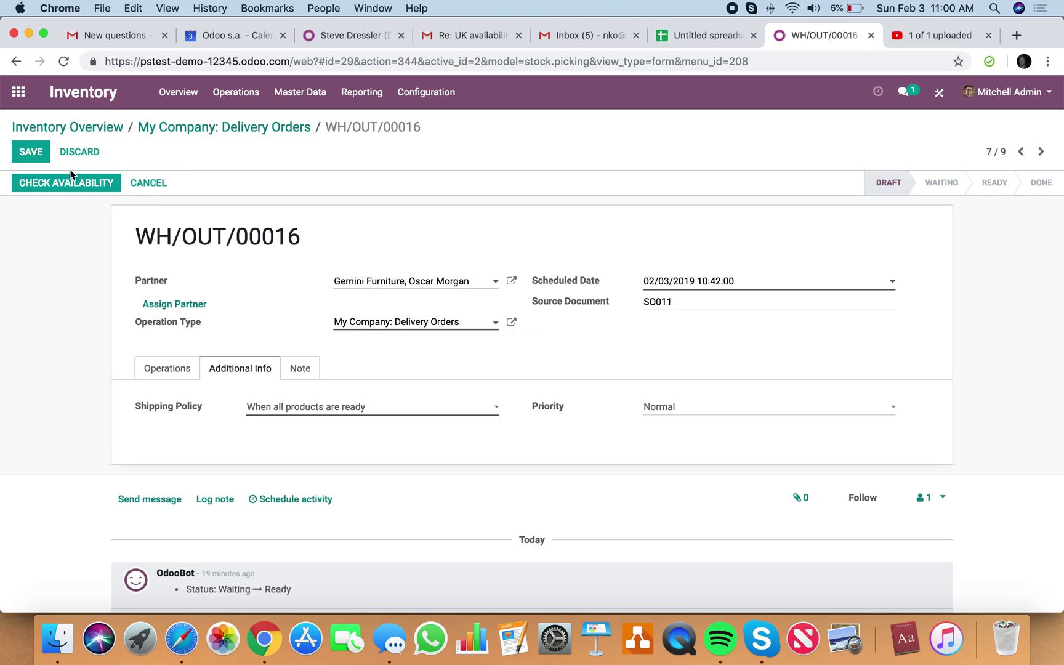
click(32, 154)
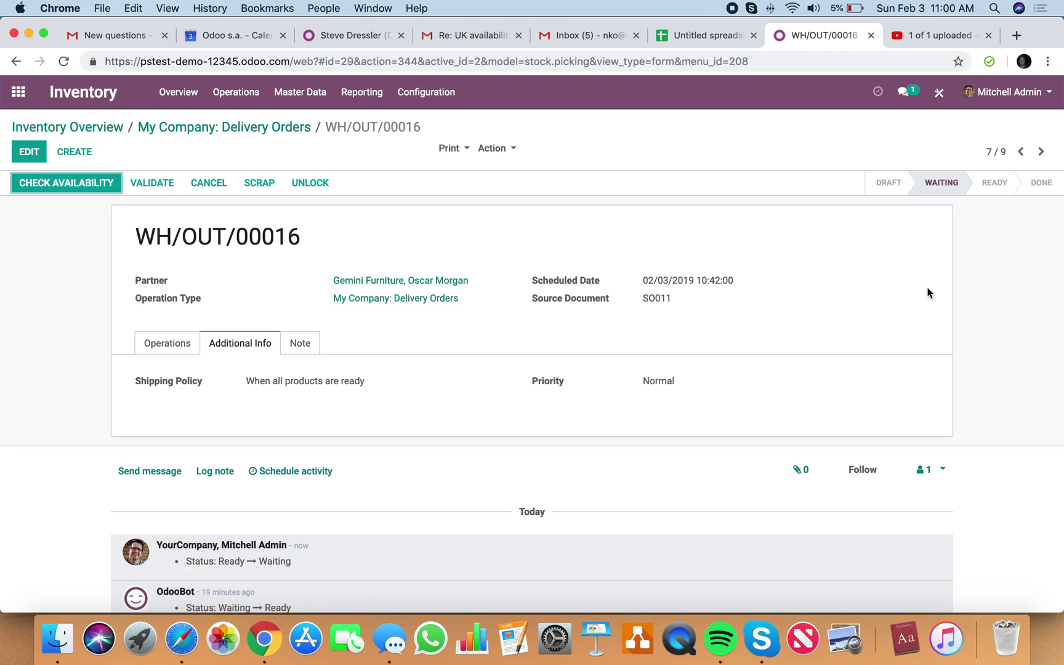
click(178, 92)
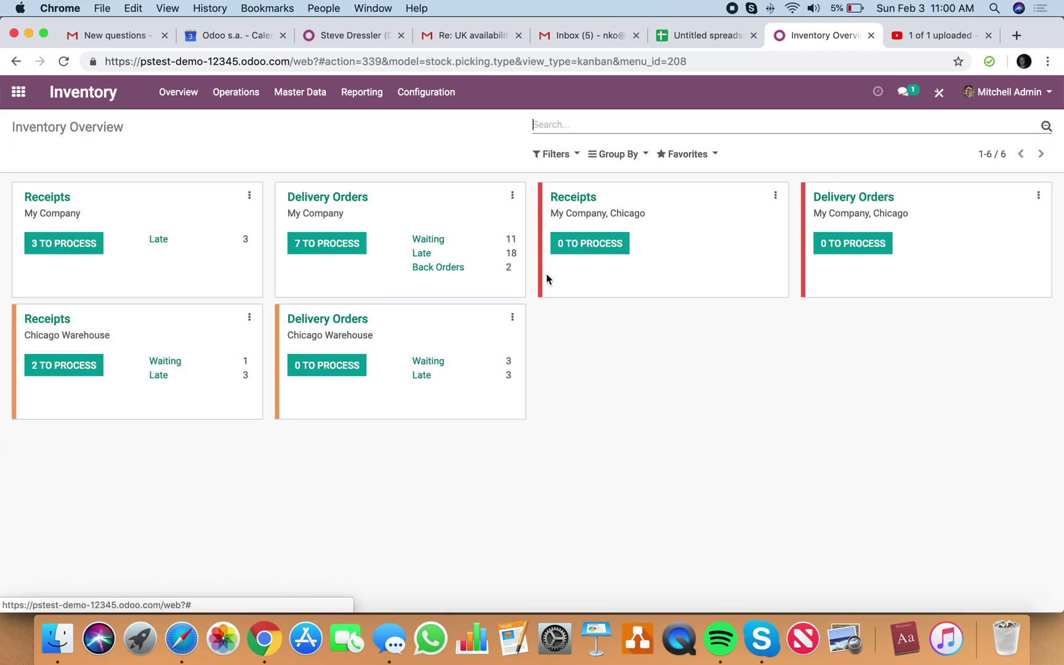
click(333, 246)
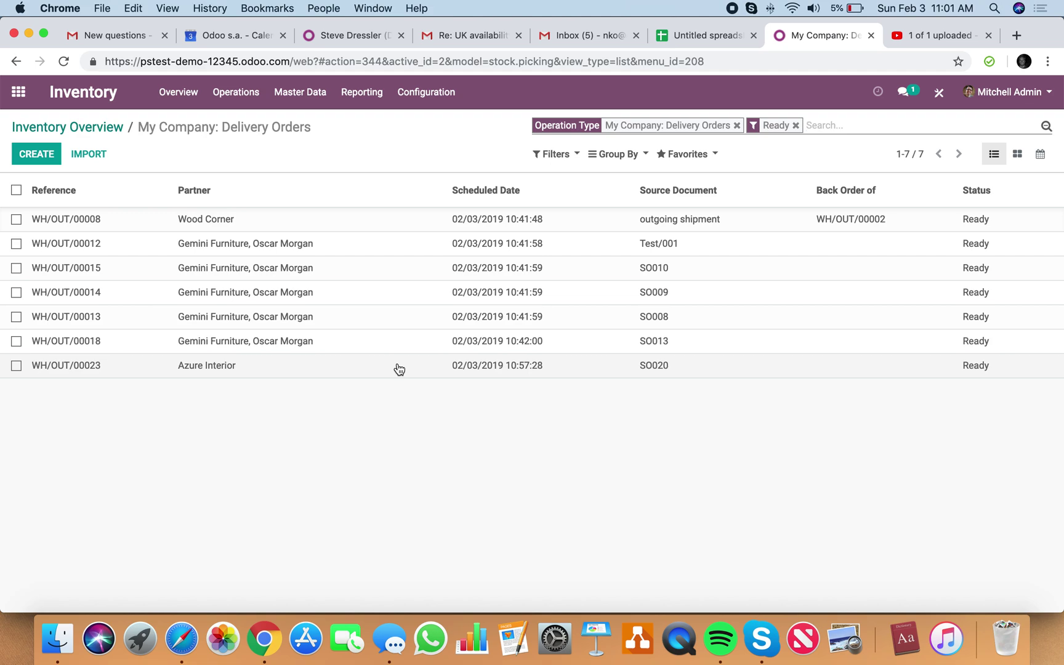
Open delivery WH/OUT/00023 for SO020, showing 100 units of Nick's Product reserved.
click(651, 369)
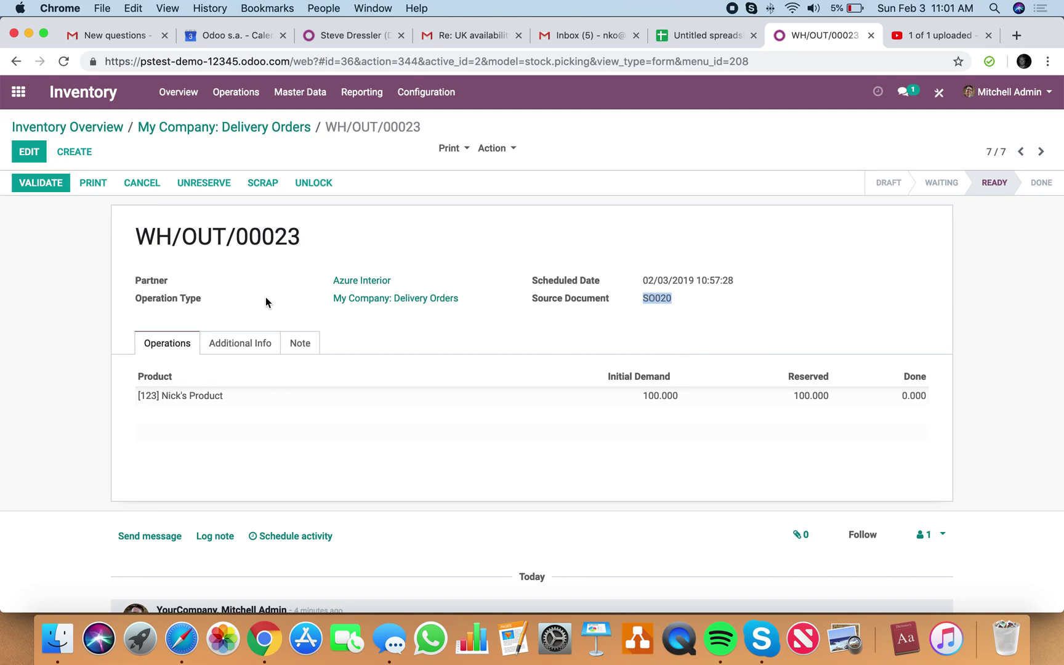
Start a new Sales quotation for customer Azure Interior.
click(19, 91)
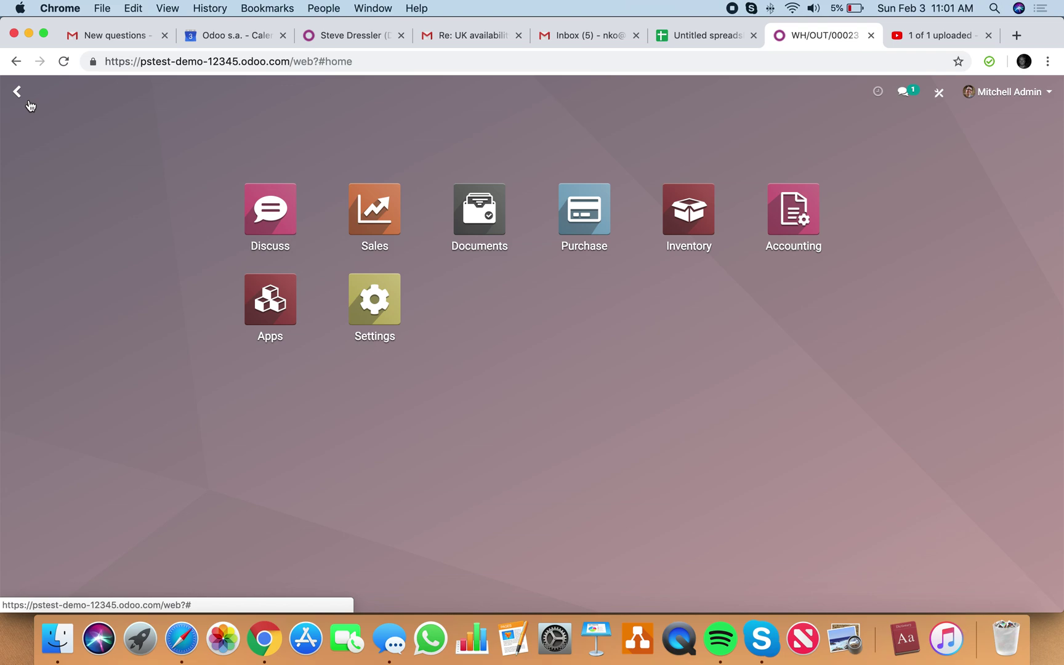
text(sales)
key(Return)
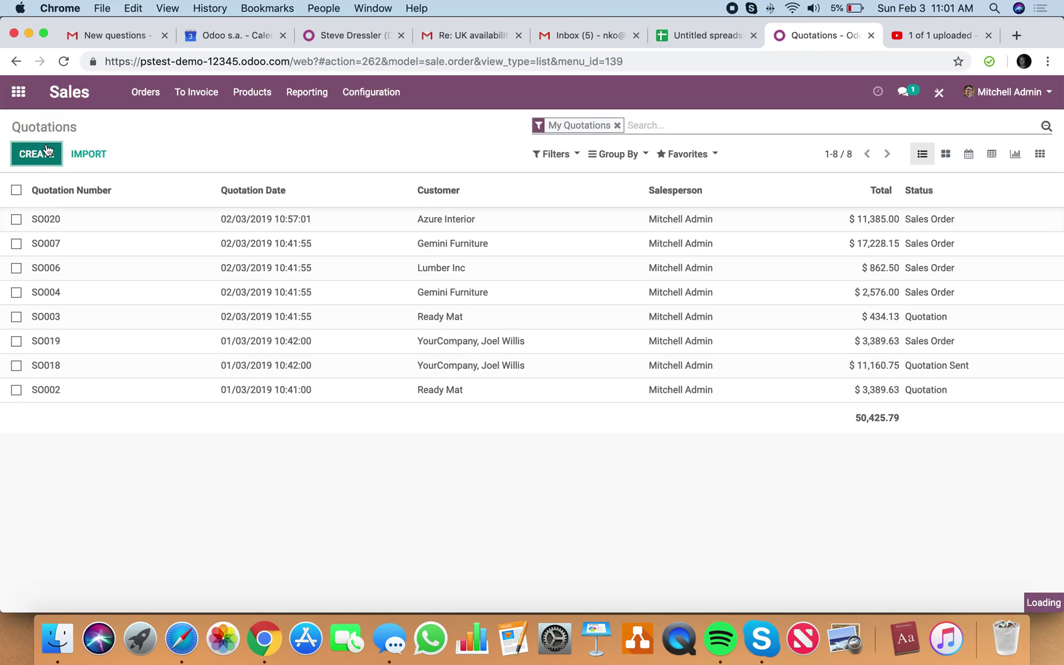
click(50, 148)
click(259, 282)
text(a)
click(285, 306)
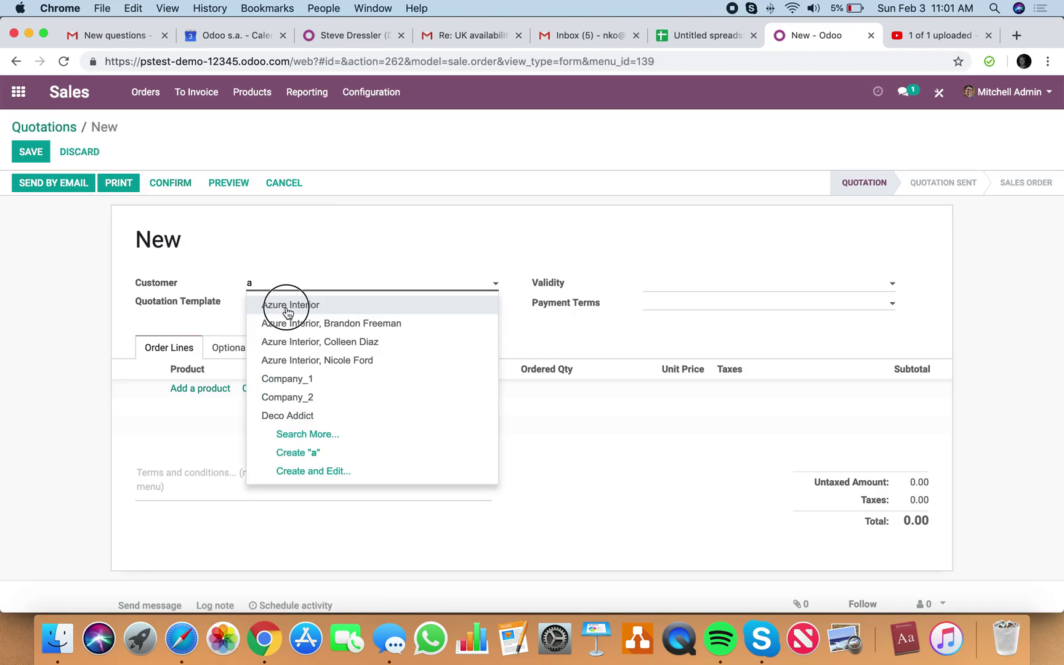
Add 50 units of Nick's Product, dismissing the inventory warnings, and save the quotation.
click(213, 390)
text(ni)
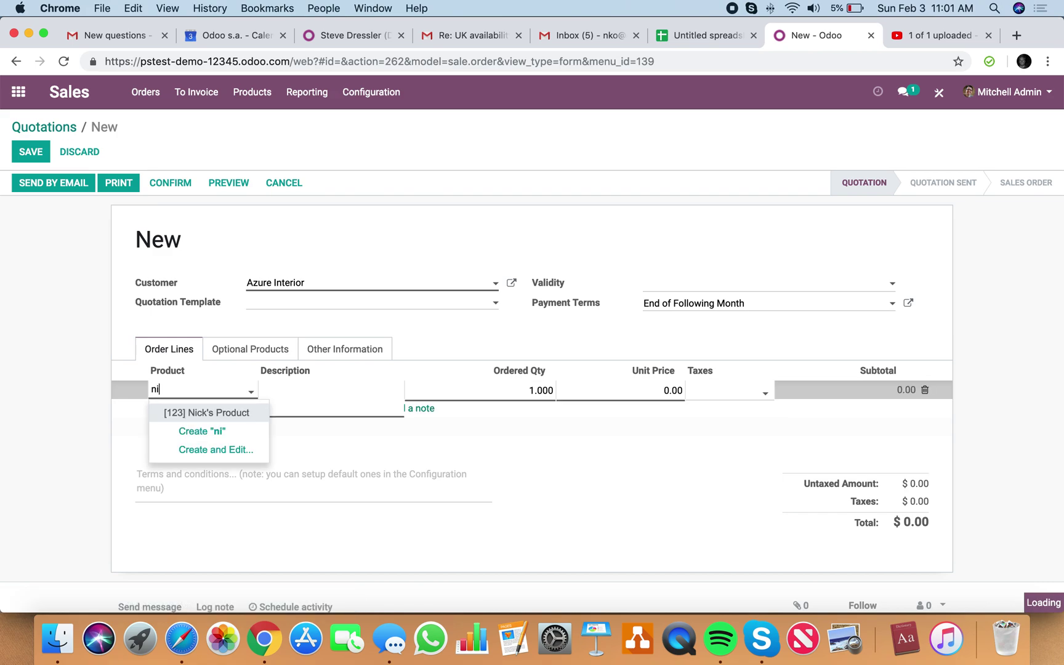
click(212, 411)
click(316, 209)
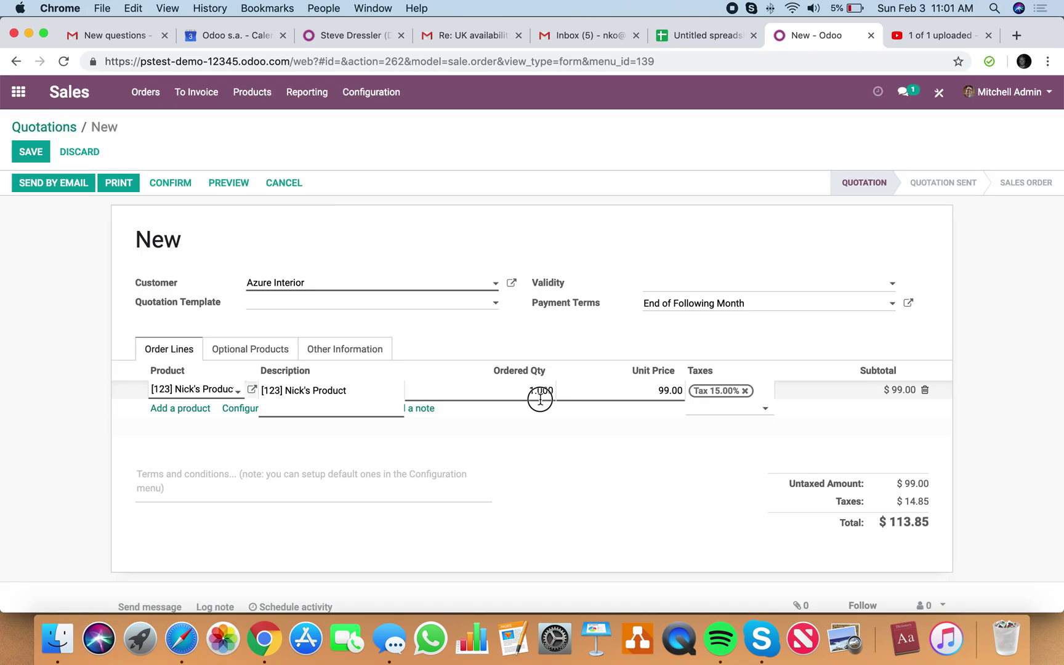
click(540, 399)
text(5)
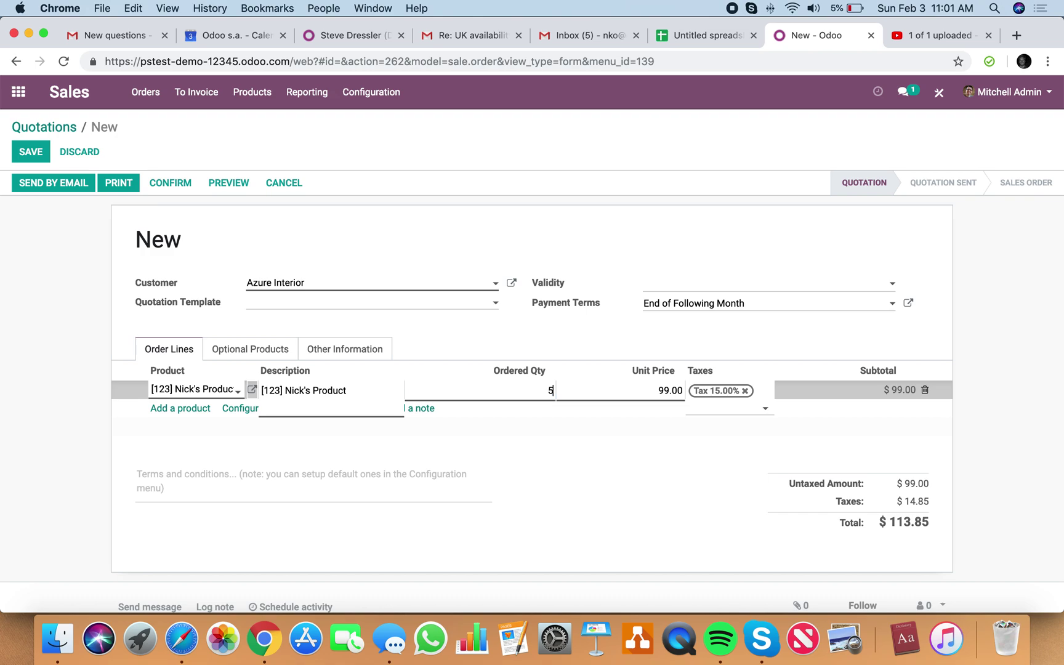
text(0)
click(514, 484)
click(318, 209)
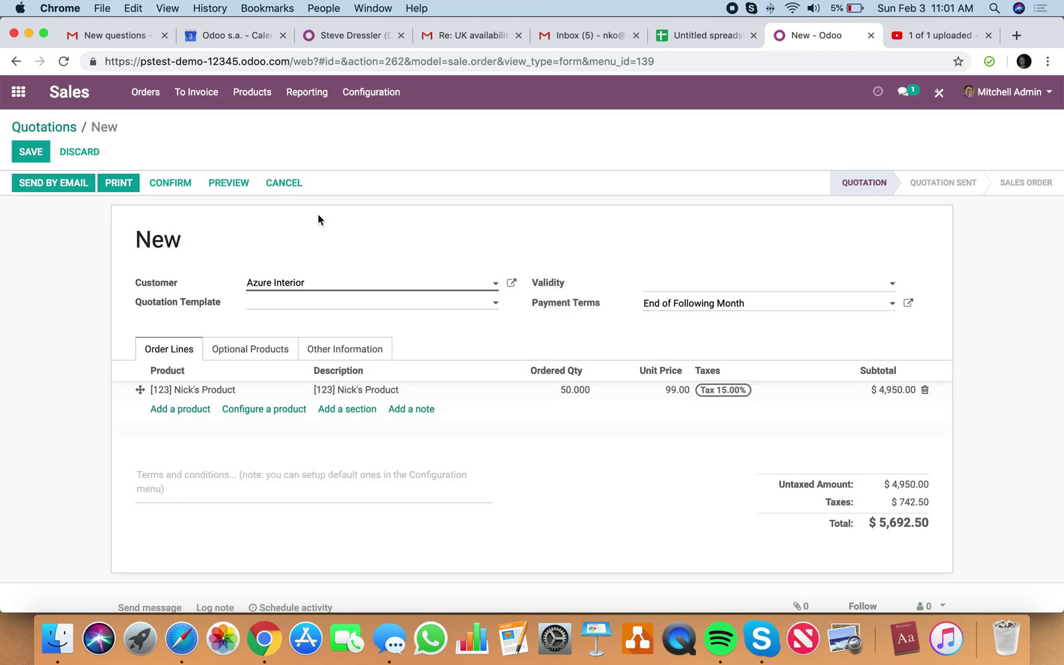
click(28, 150)
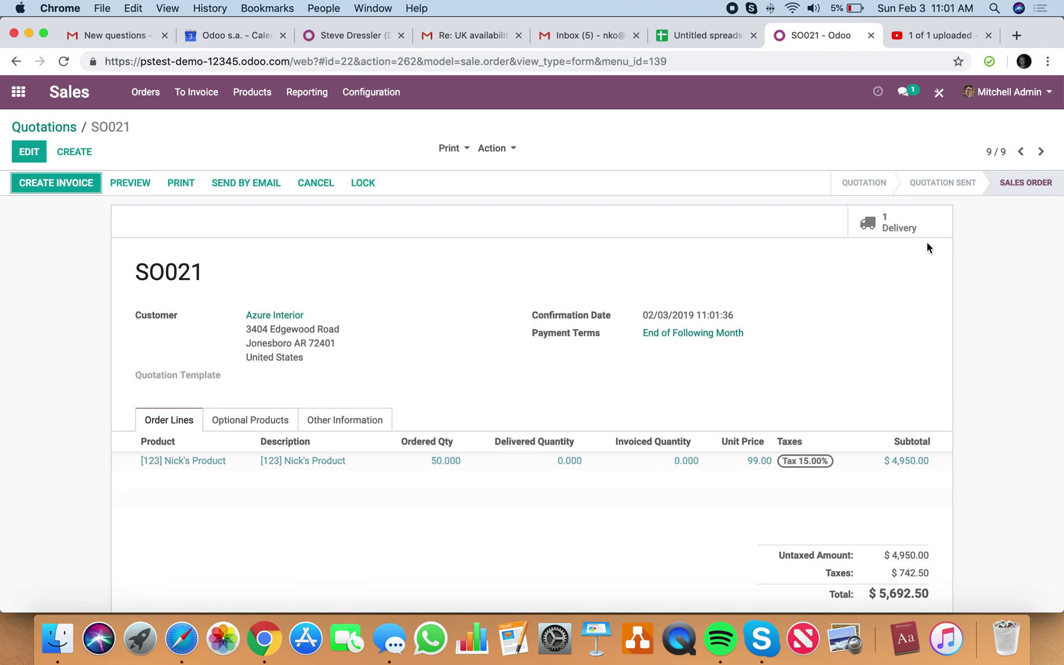
Copy SO021 and search the waiting Inventory delivery orders for it.
drag(206, 272, 143, 271)
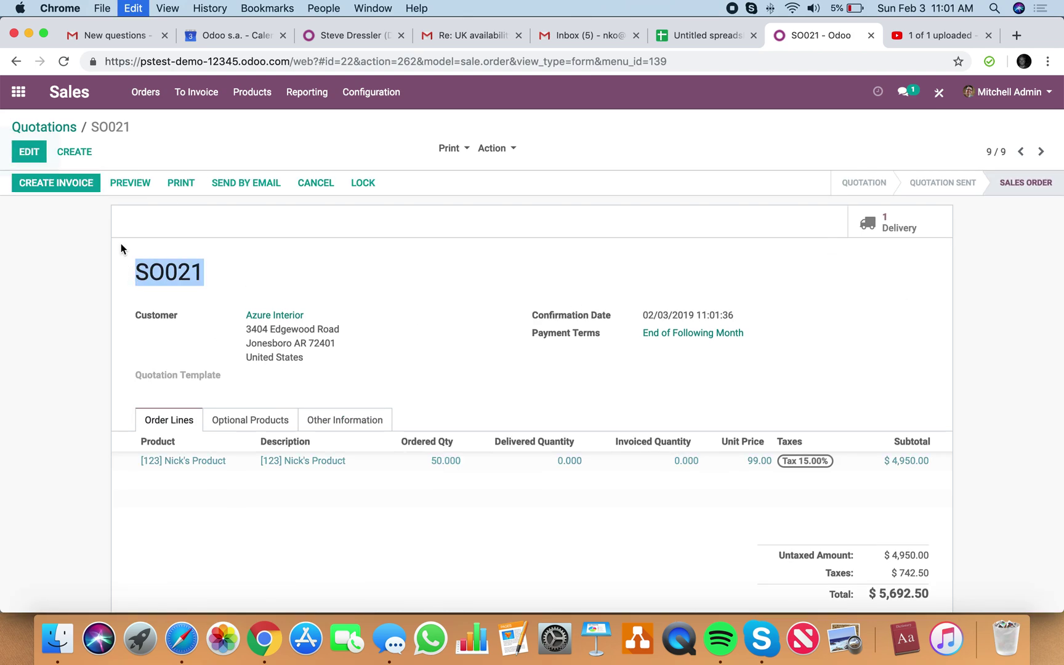
click(19, 92)
text(in)
key(Return)
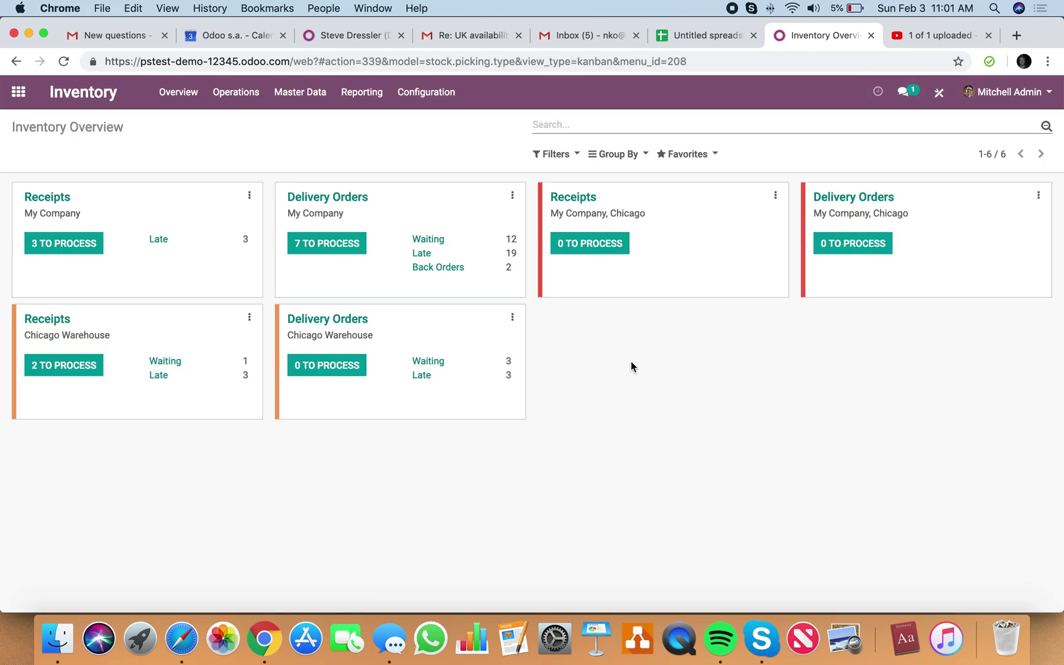
click(441, 240)
text(SO021)
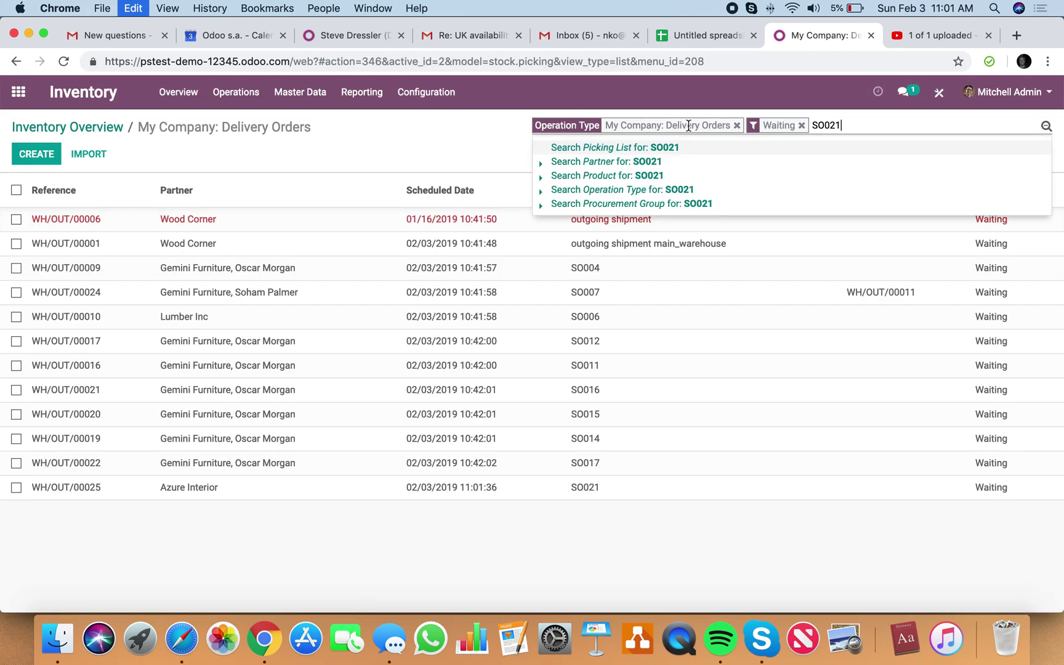
key(Return)
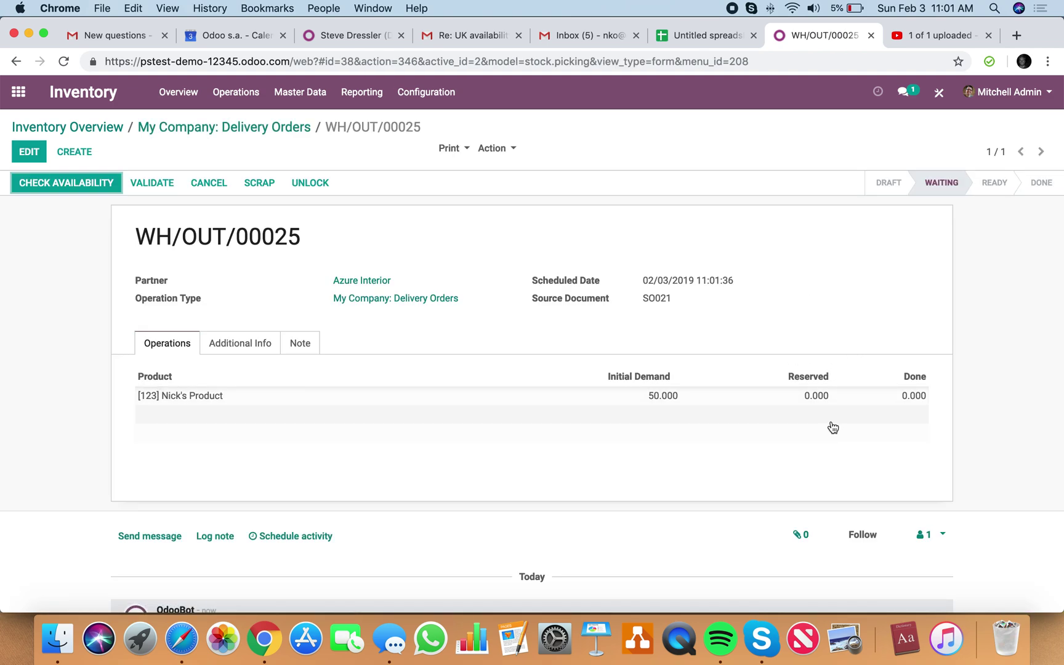
From the 7 ready deliveries, unreserve WH/OUT/00023 for SO020.
click(93, 128)
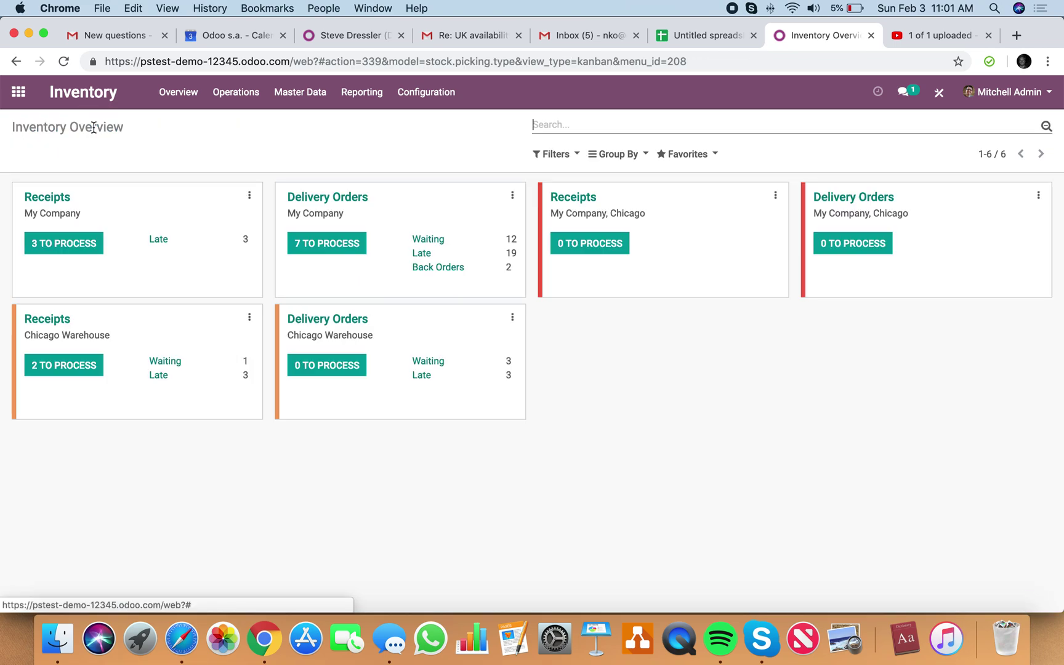
click(359, 246)
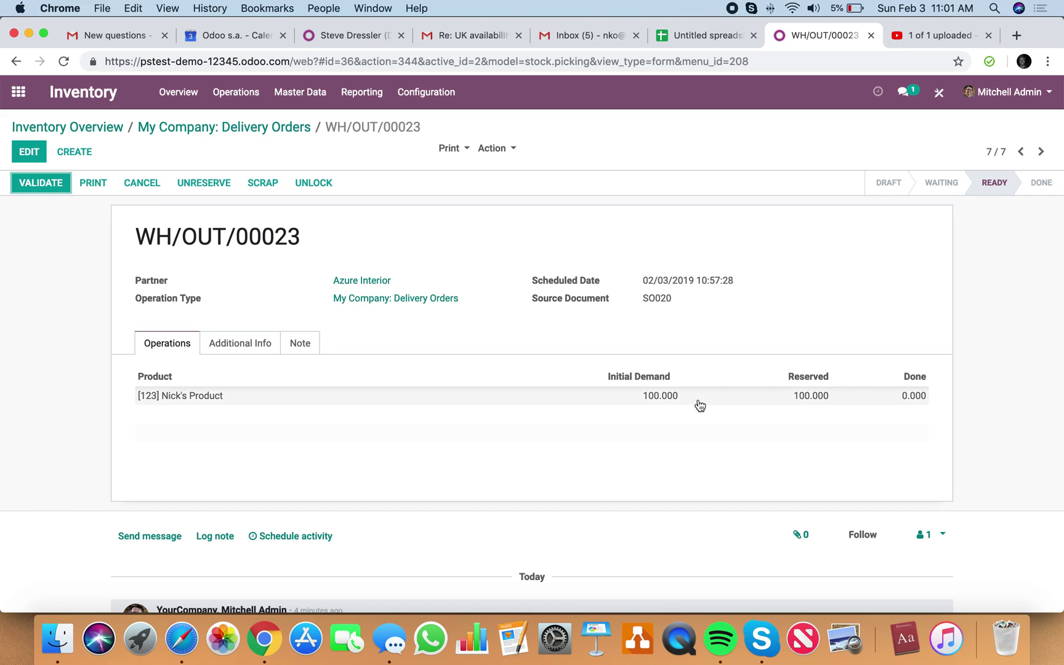
click(206, 183)
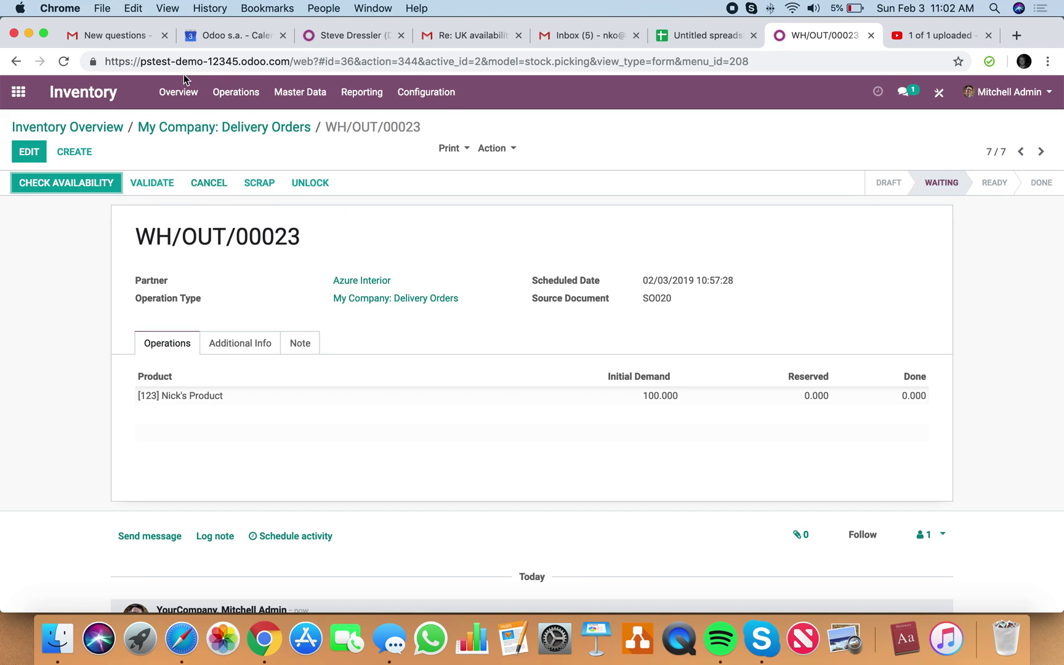
click(125, 125)
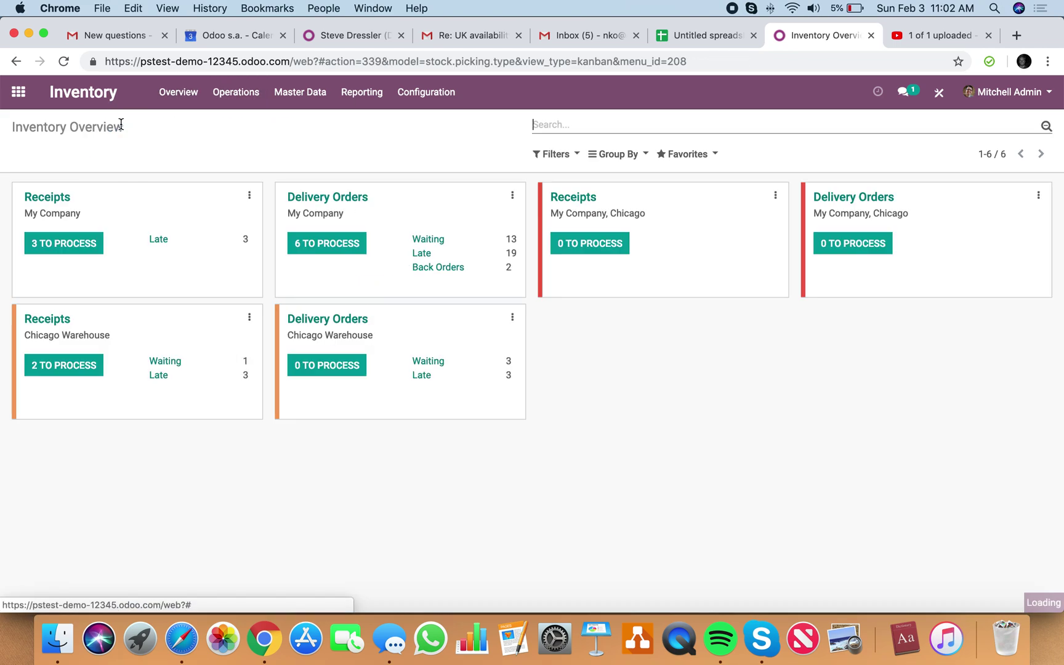
Search the waiting deliveries for SO021 and open WH/OUT/00025.
click(430, 240)
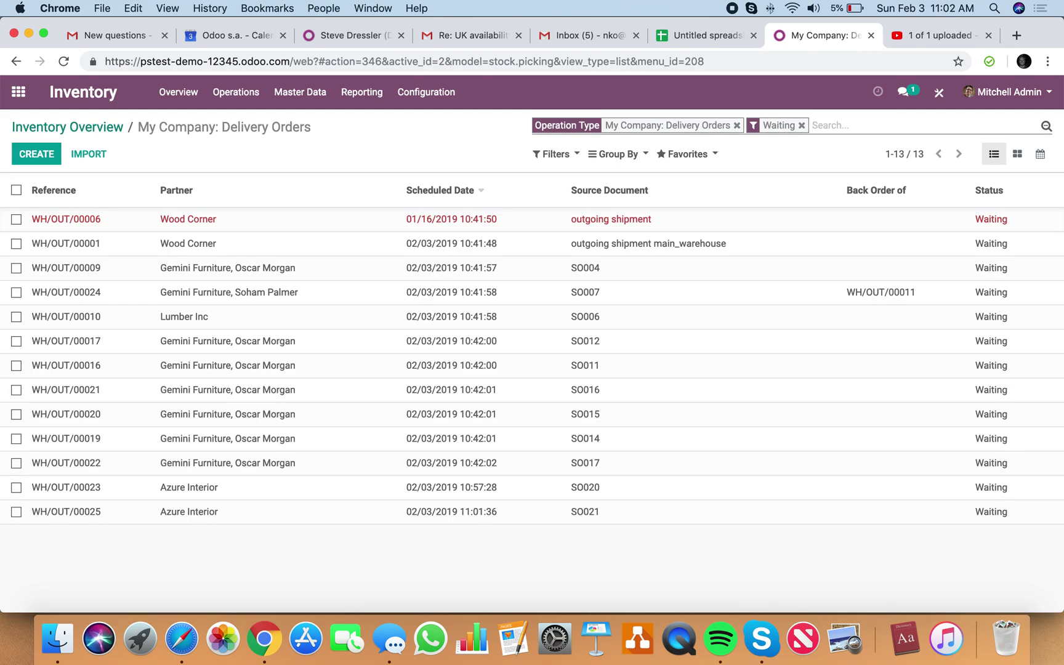
key(BackSpace)
text(SO021)
key(Down)
key(Down)
key(Down)
key(Return)
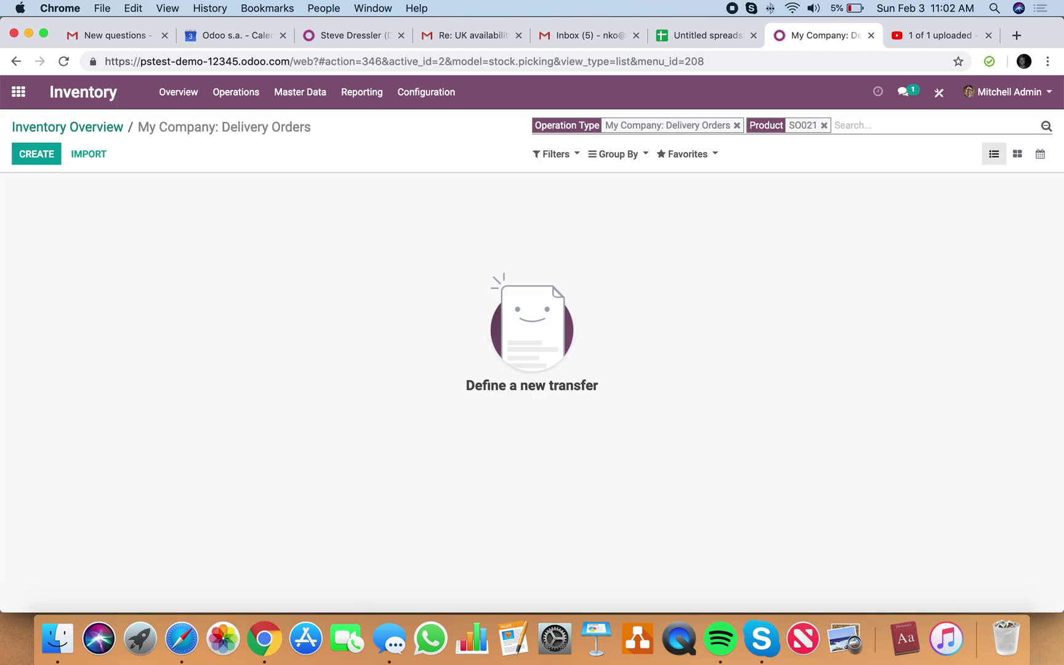
key(BackSpace)
text(SO021)
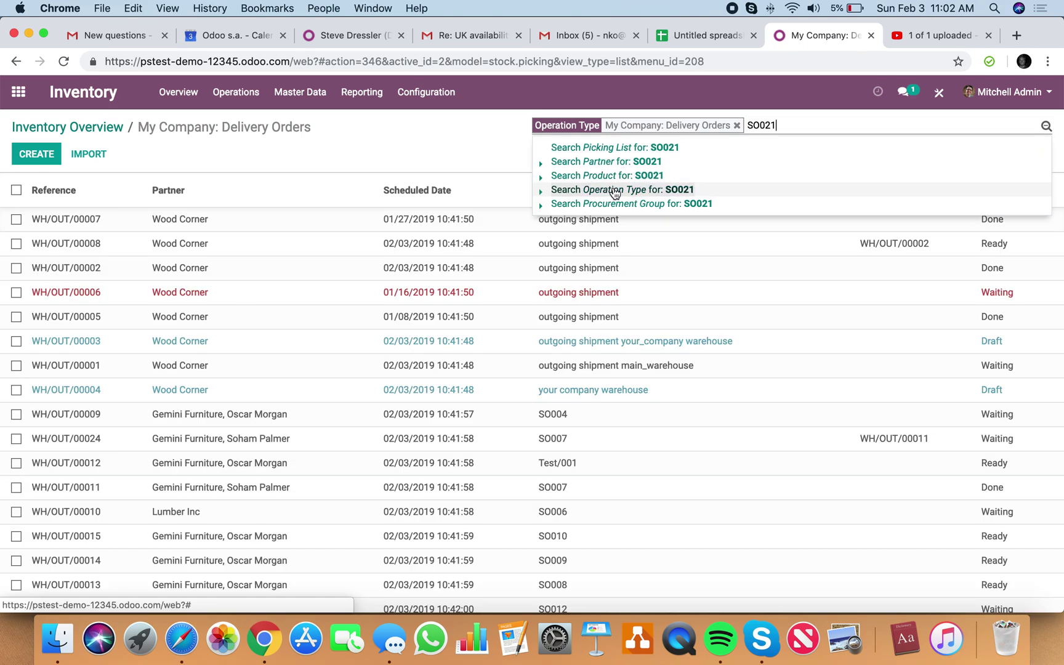
click(623, 148)
click(571, 222)
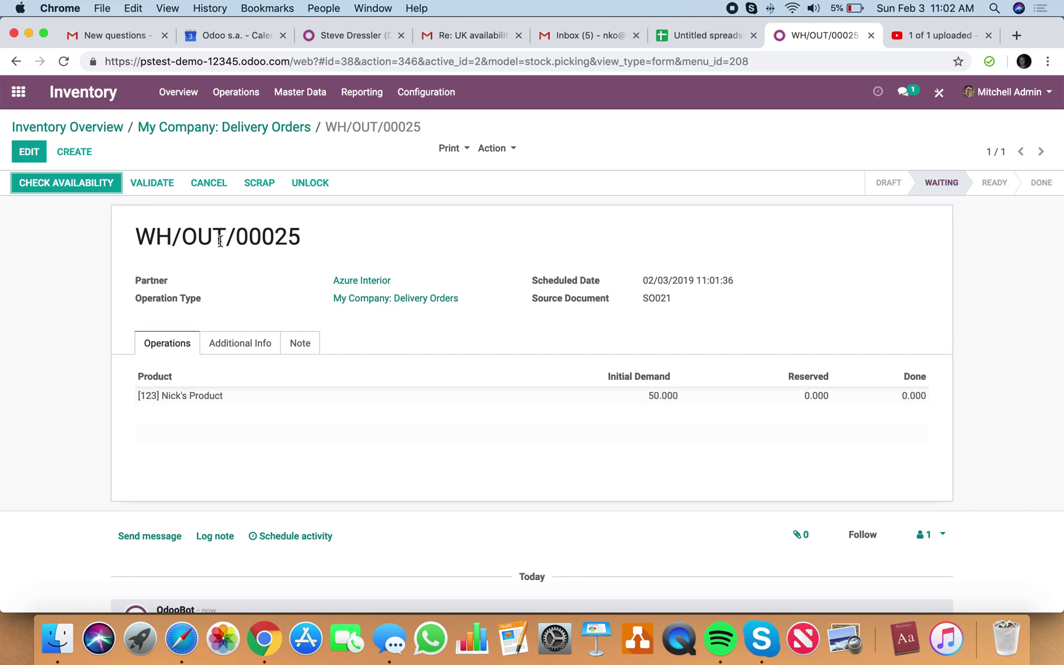
Reserve stock for WH/OUT/00025 and validate all 50 units of Nick's Product.
click(83, 185)
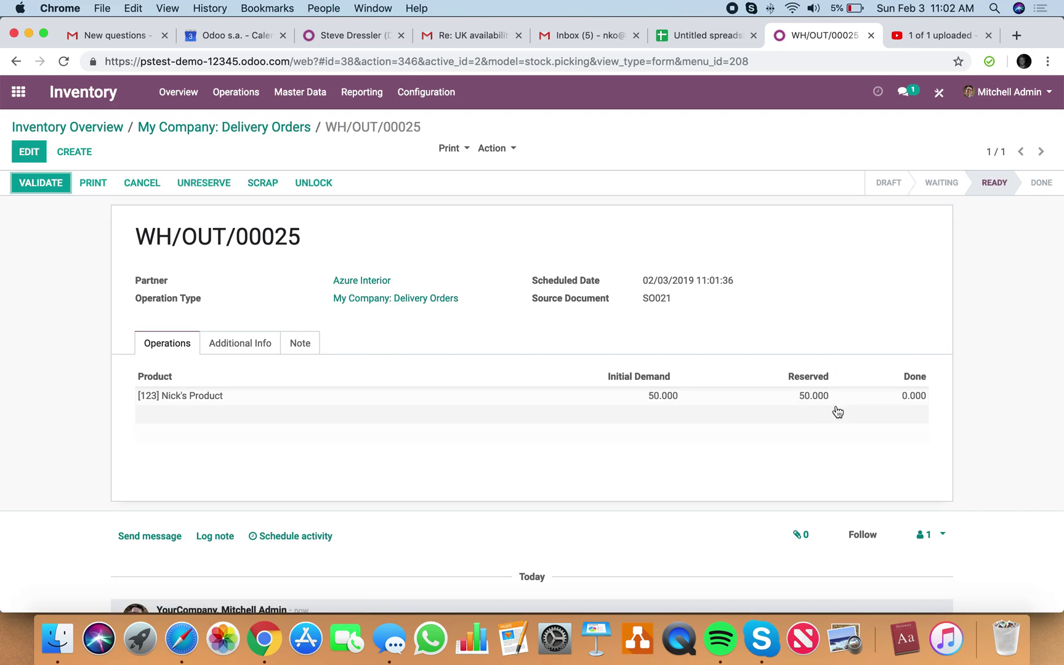
click(40, 186)
click(202, 234)
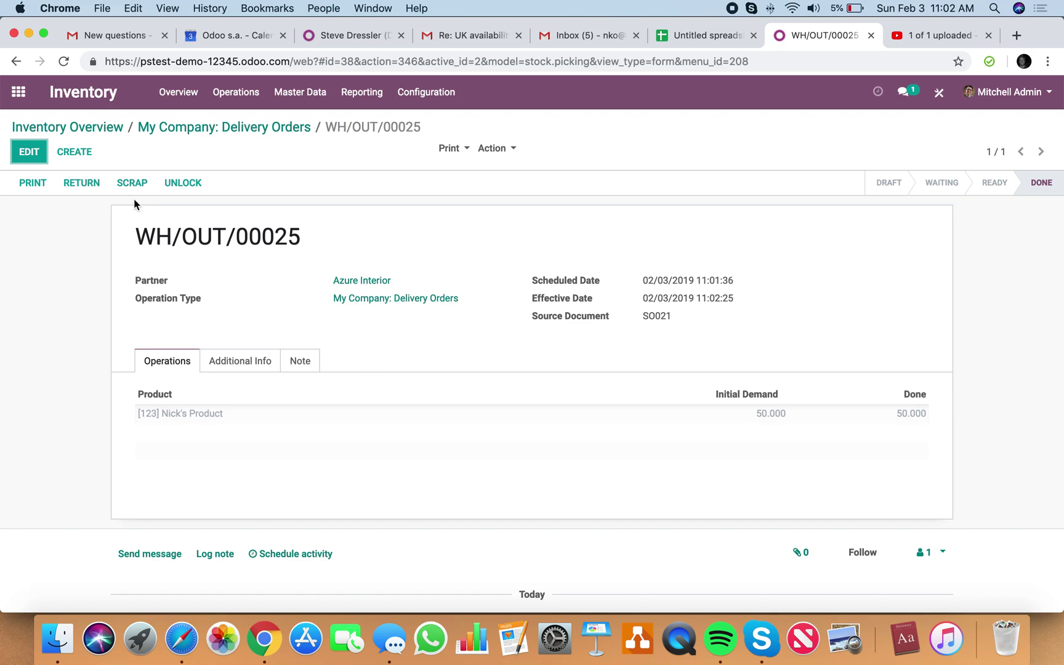
Search the waiting deliveries for 20 and open WH/OUT/00023 for SO020.
click(147, 129)
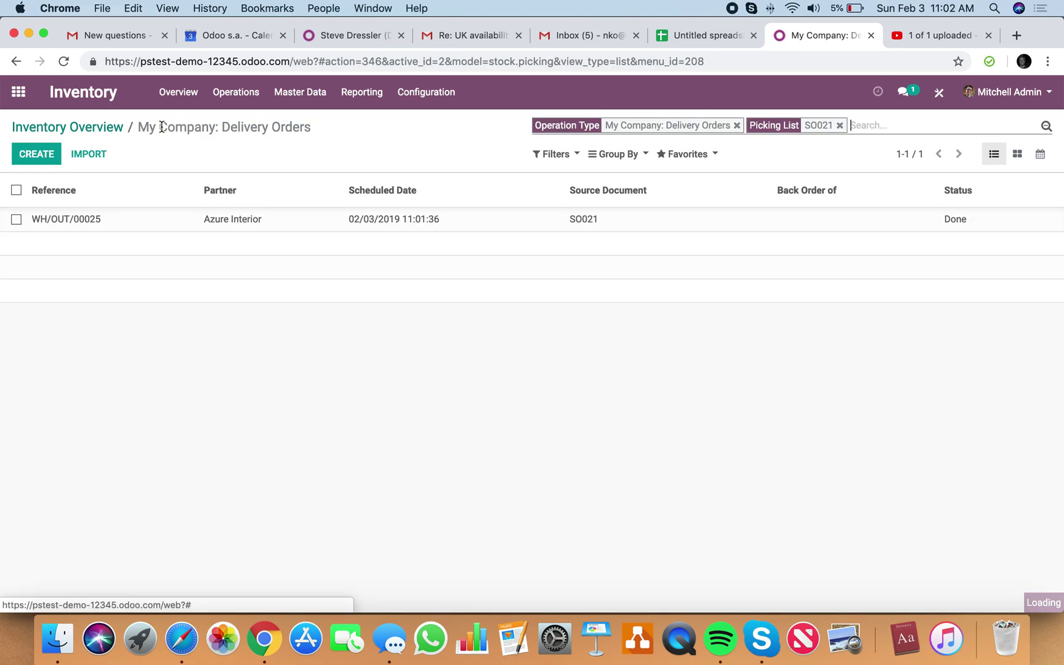
click(110, 129)
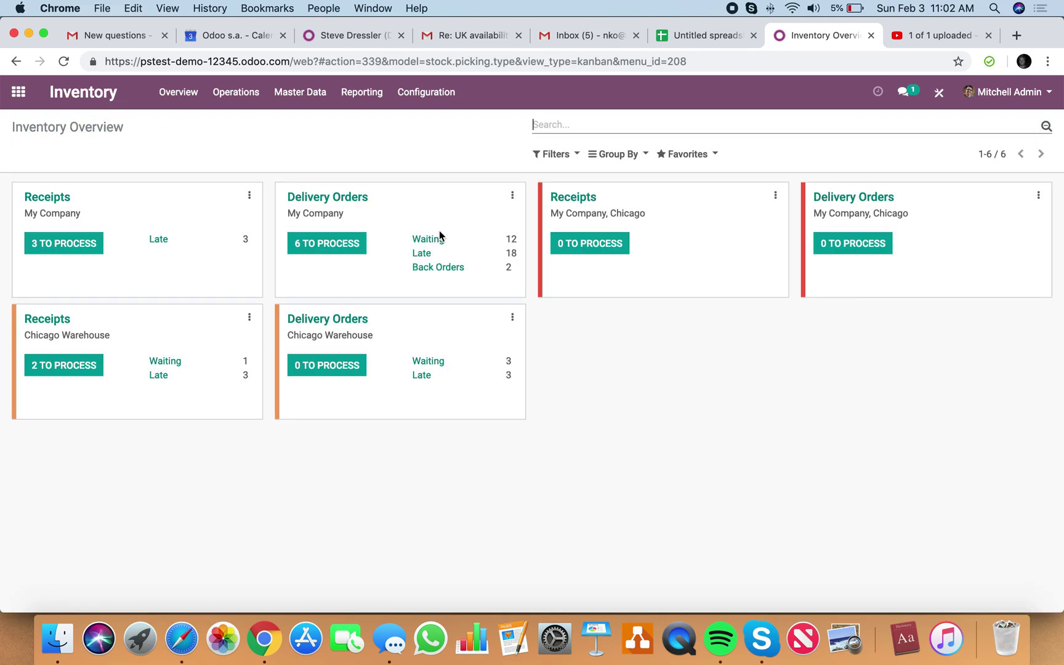
click(436, 246)
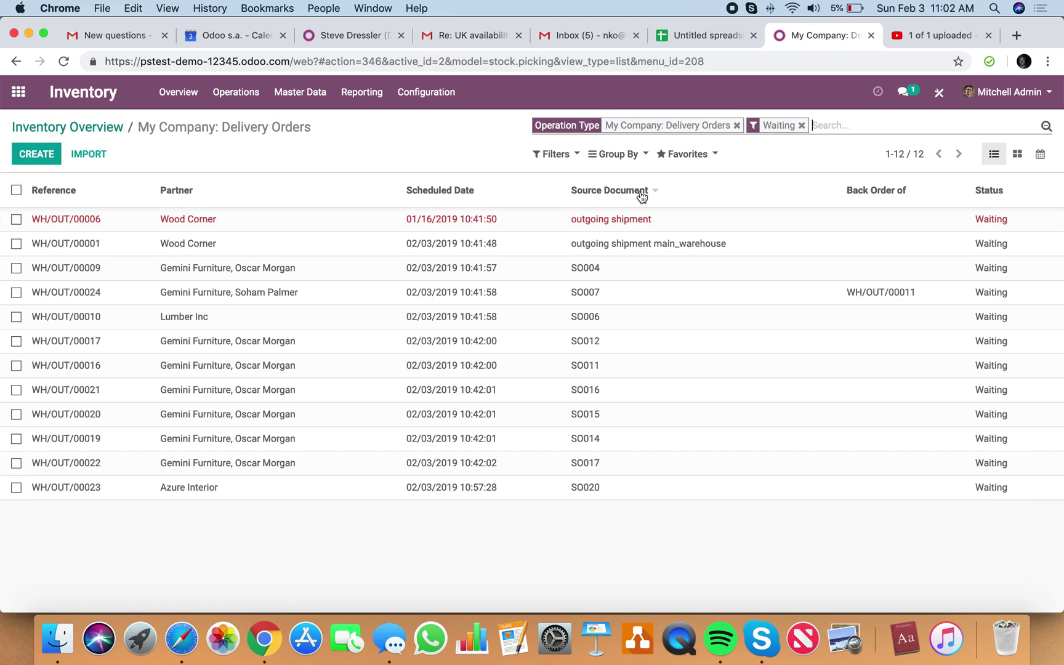
text(20)
click(665, 149)
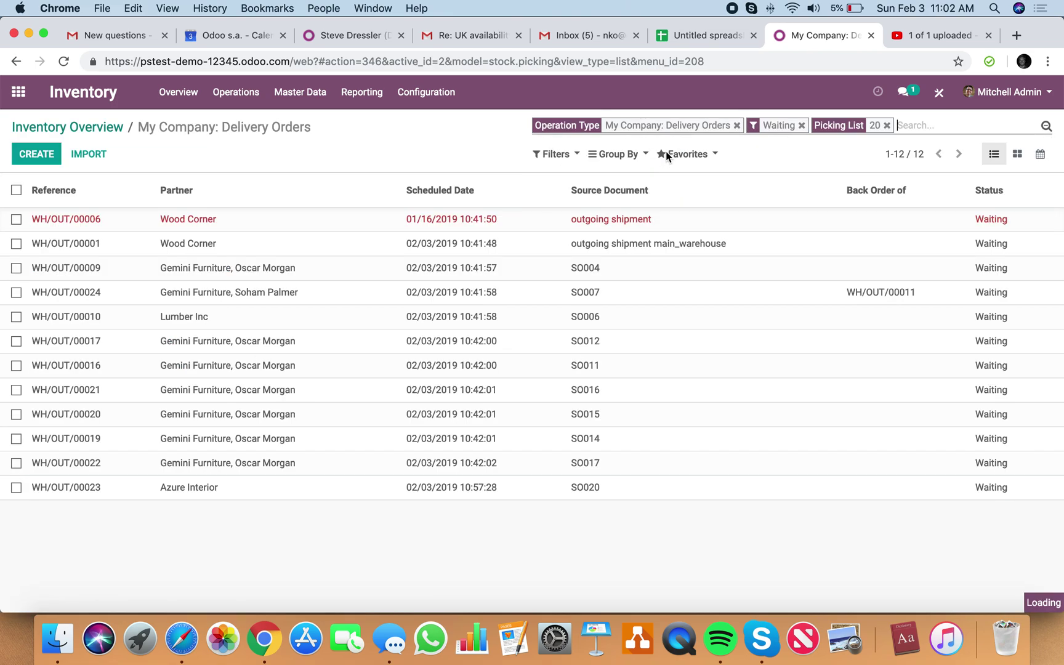
click(690, 250)
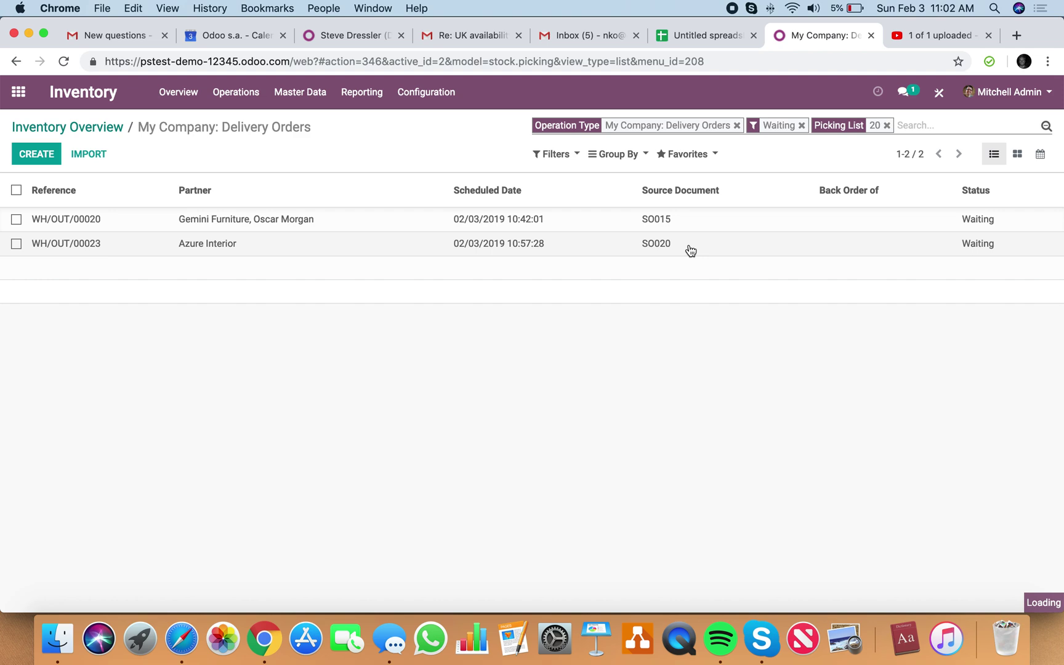
Validate the 50 available units of WH/OUT/00023 and create a backorder for the rest.
click(99, 183)
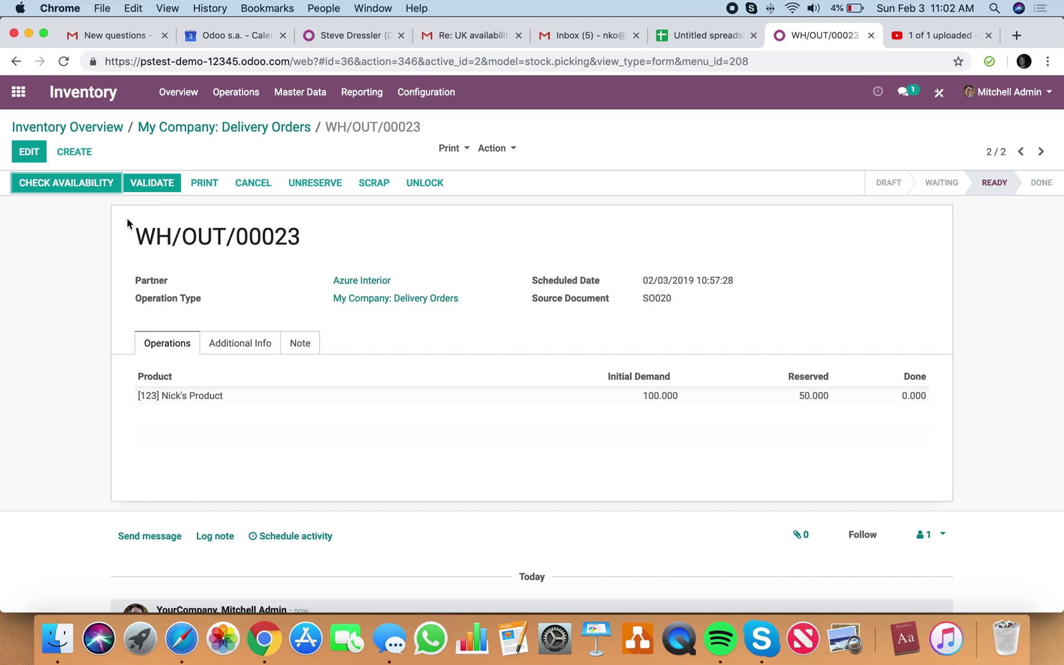
click(168, 175)
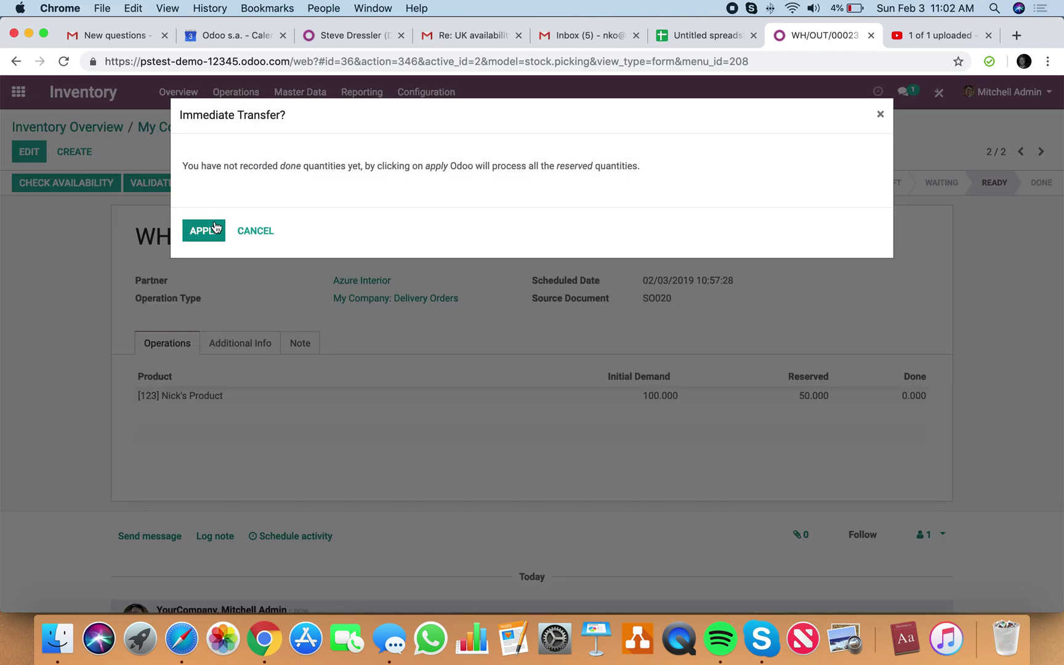
click(215, 227)
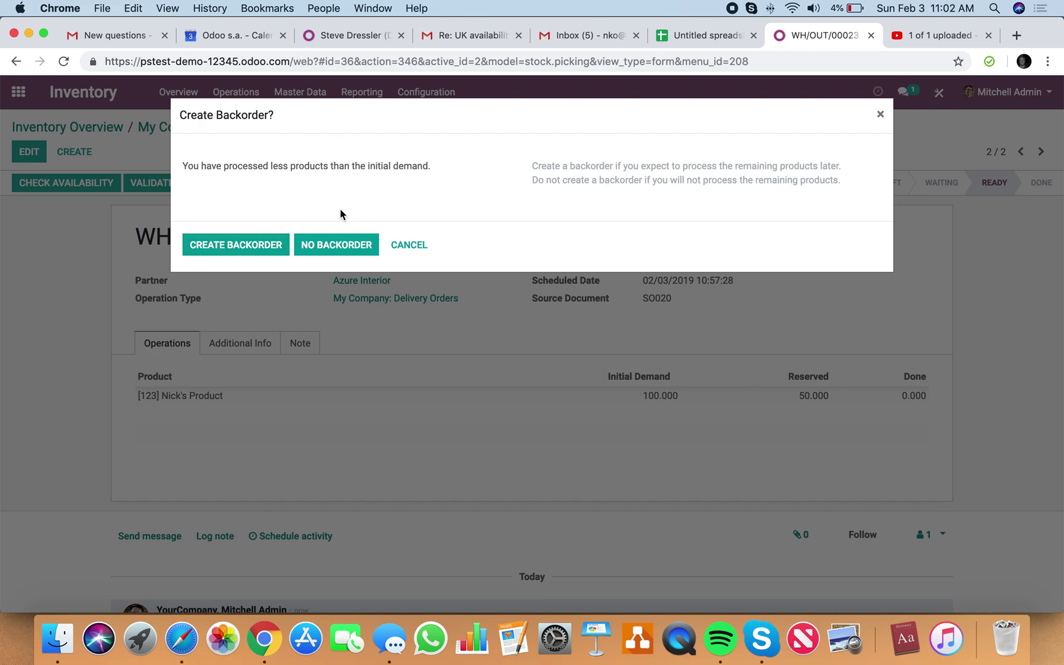
click(259, 245)
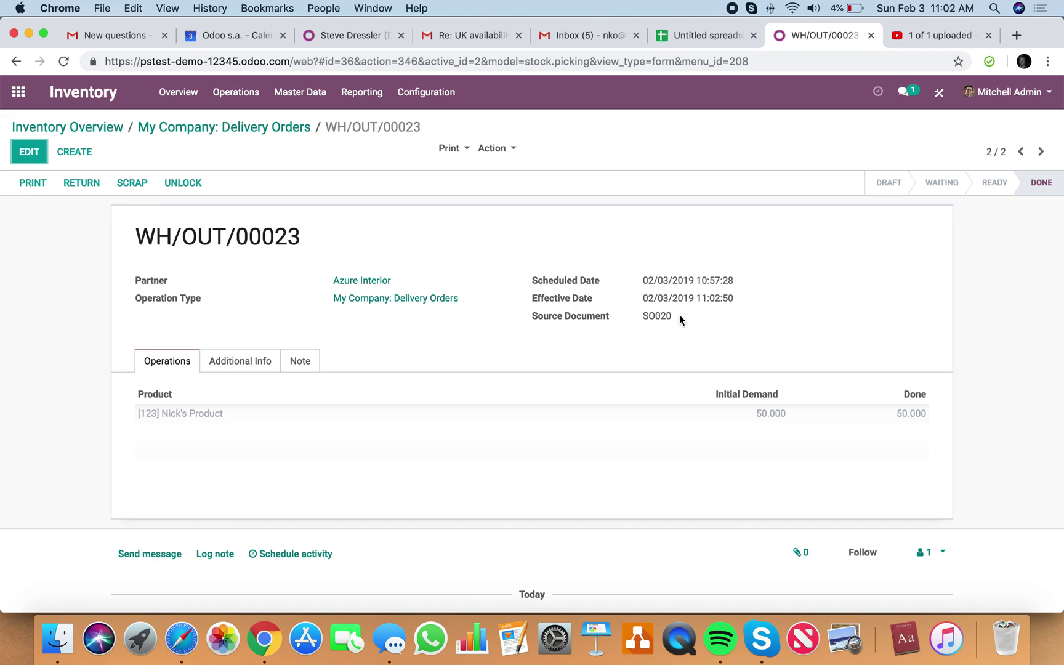
Find backorder WH/OUT/00026 by searching SO020 and check its stock availability.
double_click(648, 316)
key(cmd+c)
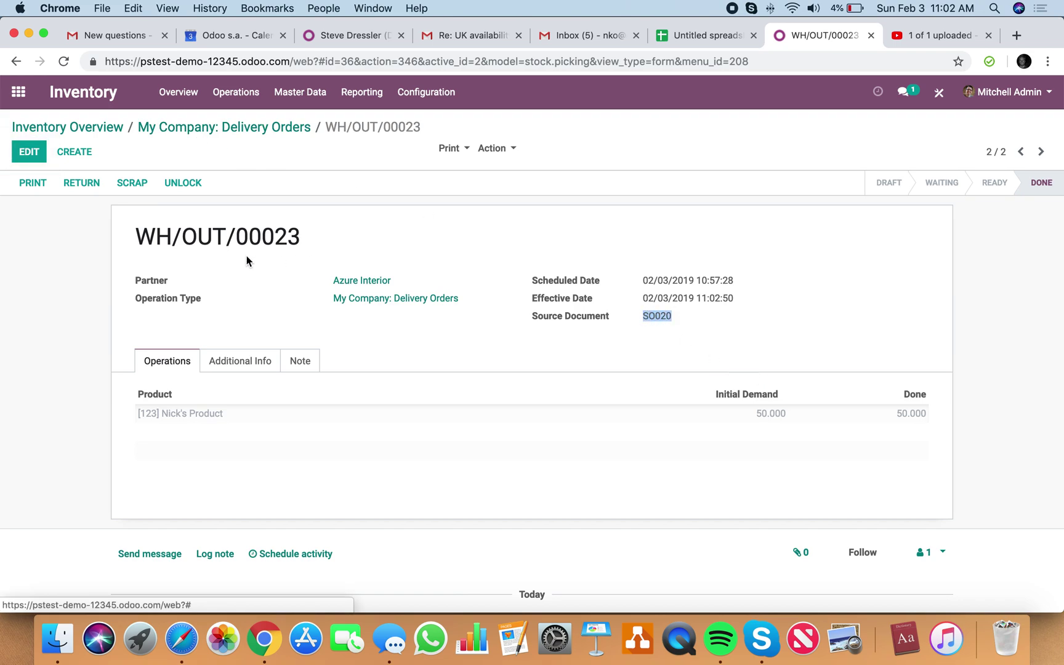
click(240, 126)
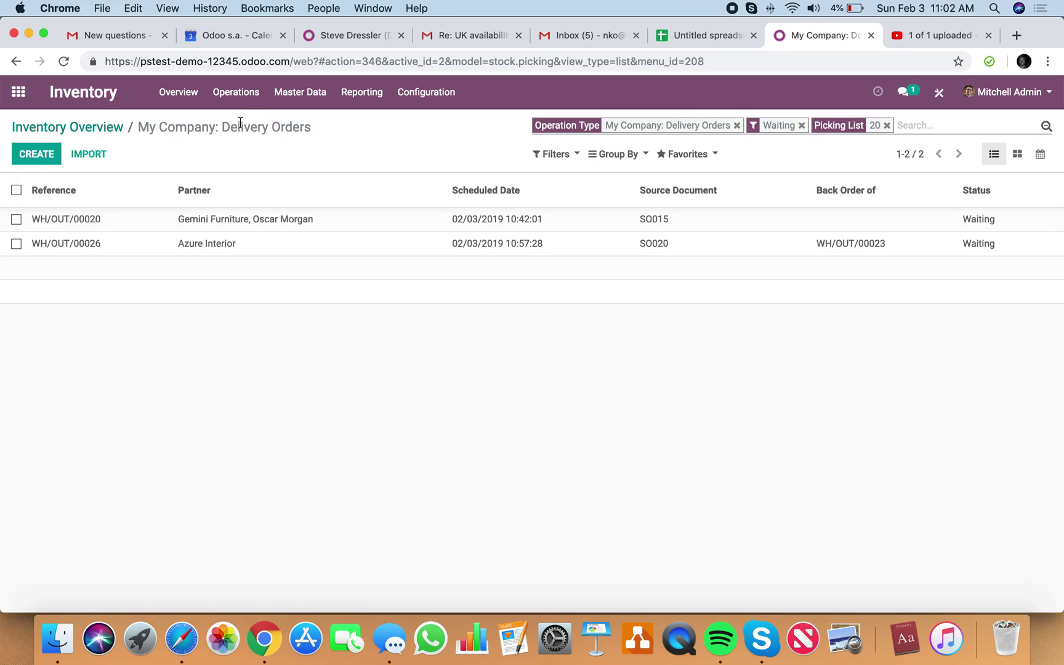
key(BackSpace)
key(cmd+v)
key(Return)
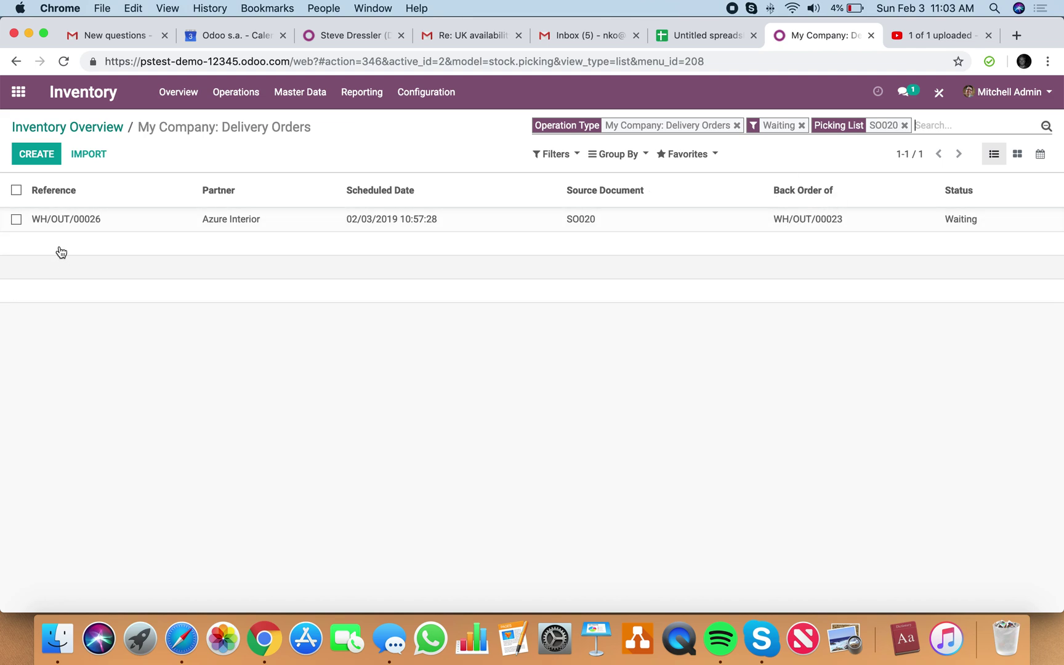
click(102, 225)
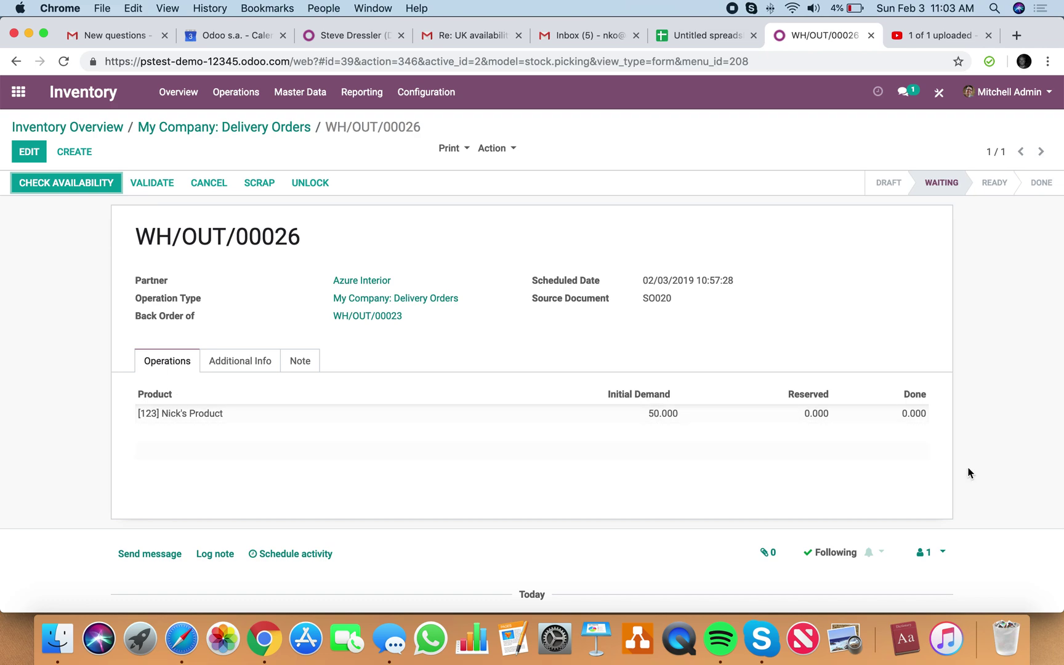
click(66, 178)
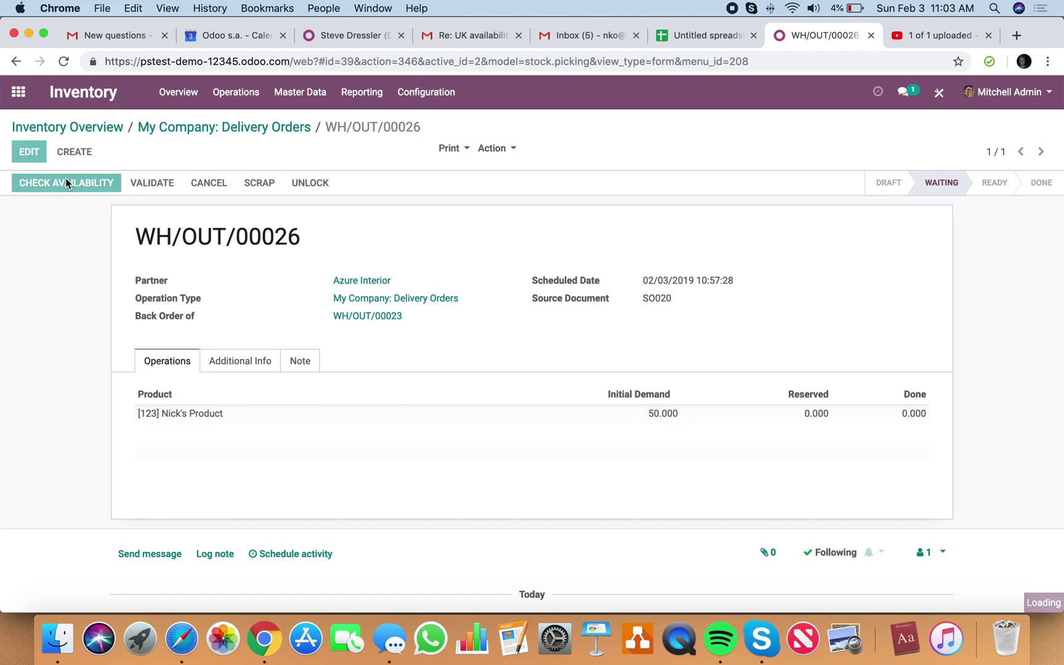
click(170, 94)
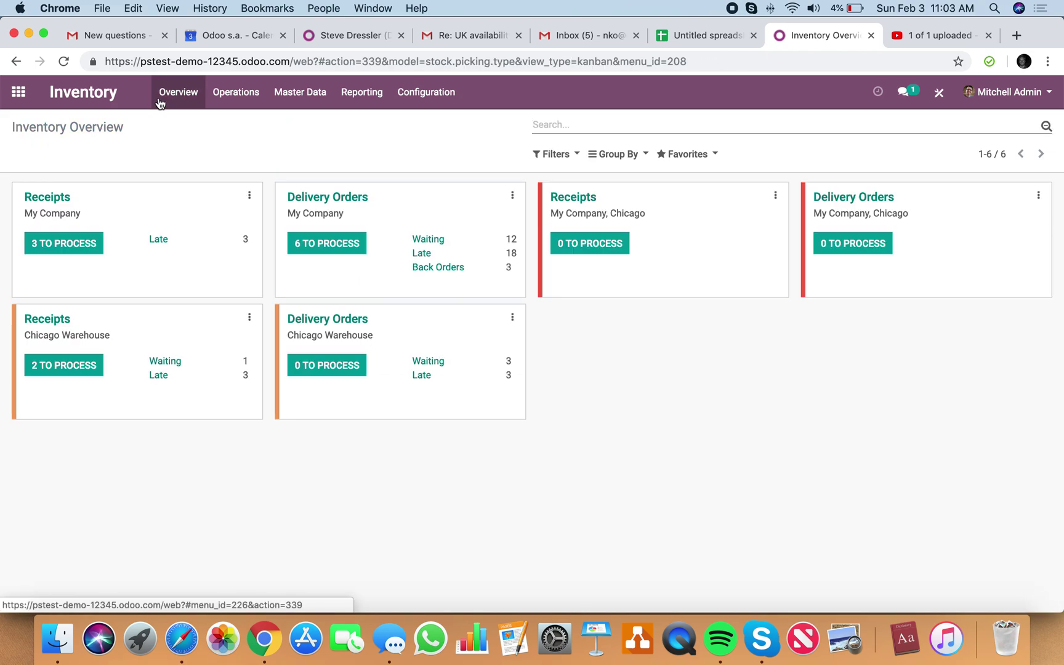